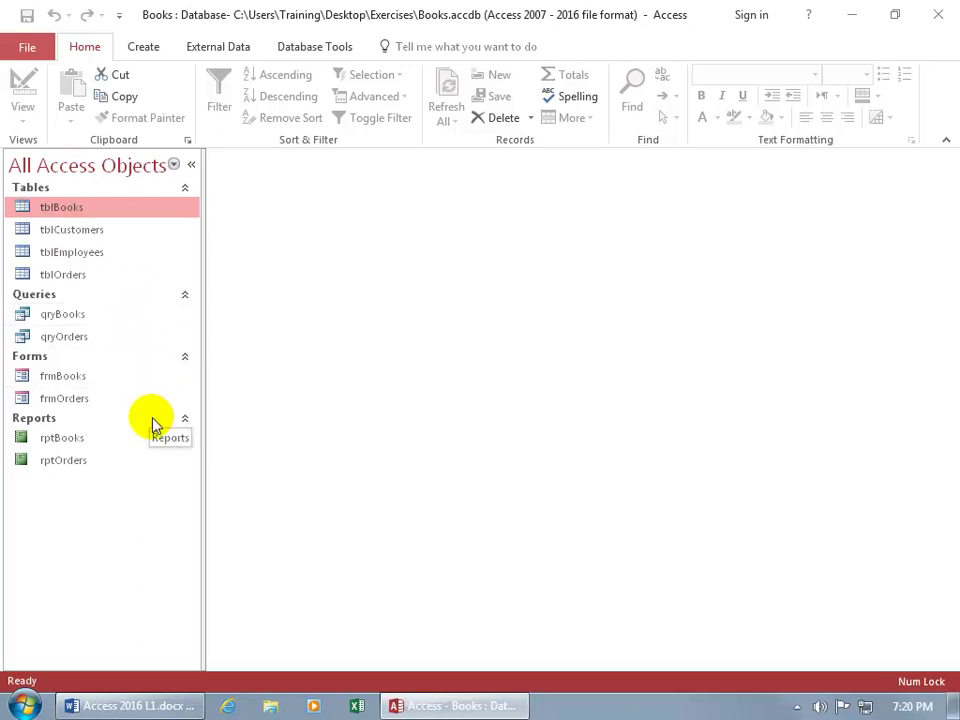
# - Open the tblBooks table, inspect its fields in Design view, and return to its datasheet
pyautogui.doubleClick(80, 210)
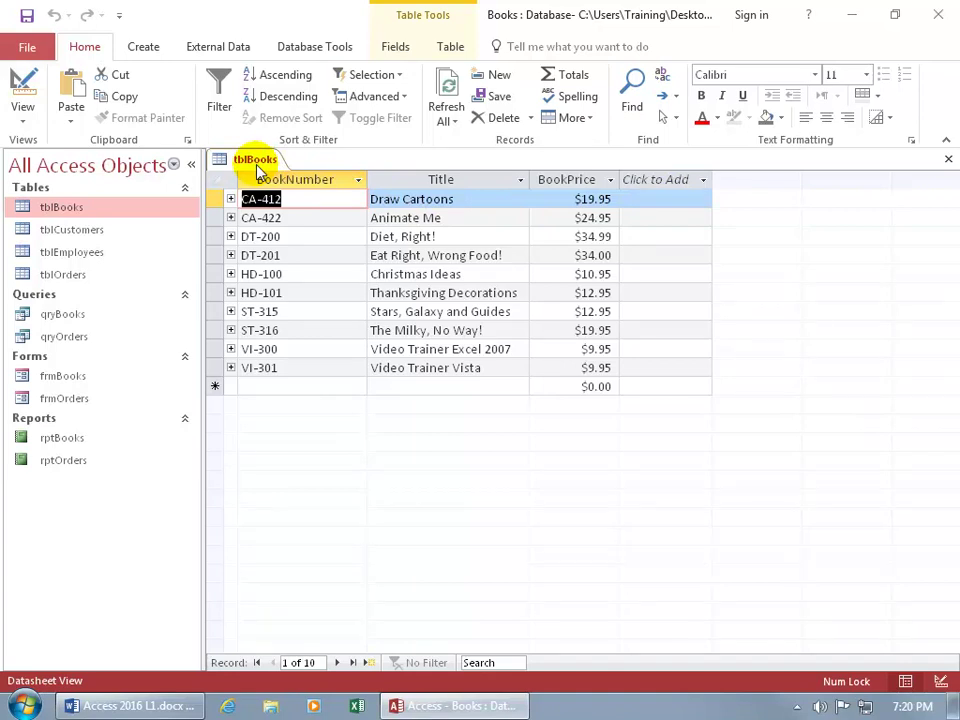
pyautogui.click(24, 88)
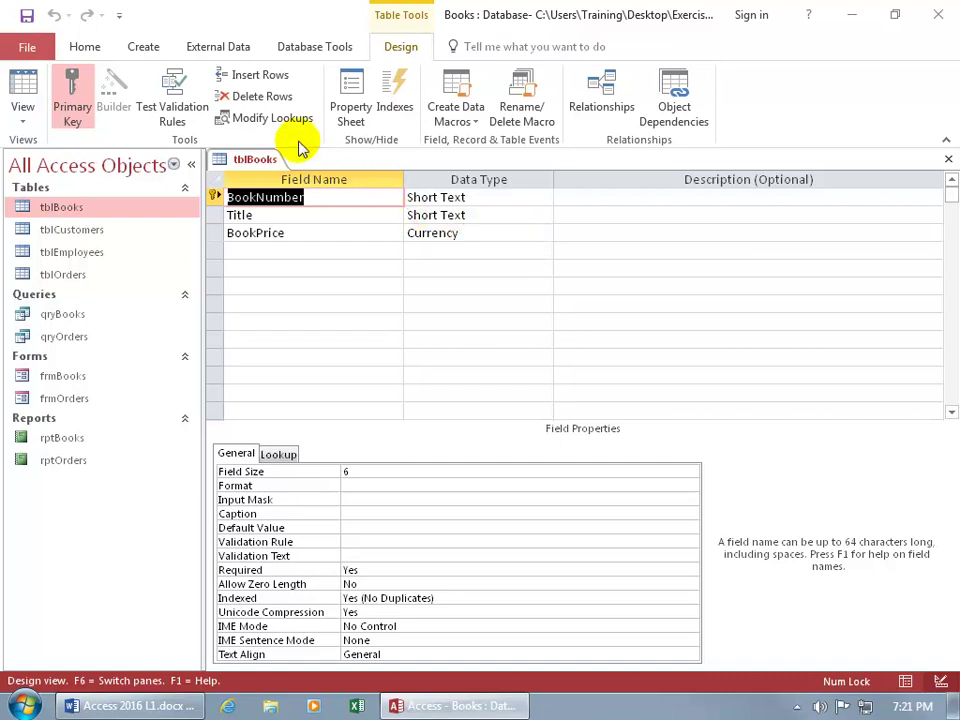
pyautogui.click(24, 92)
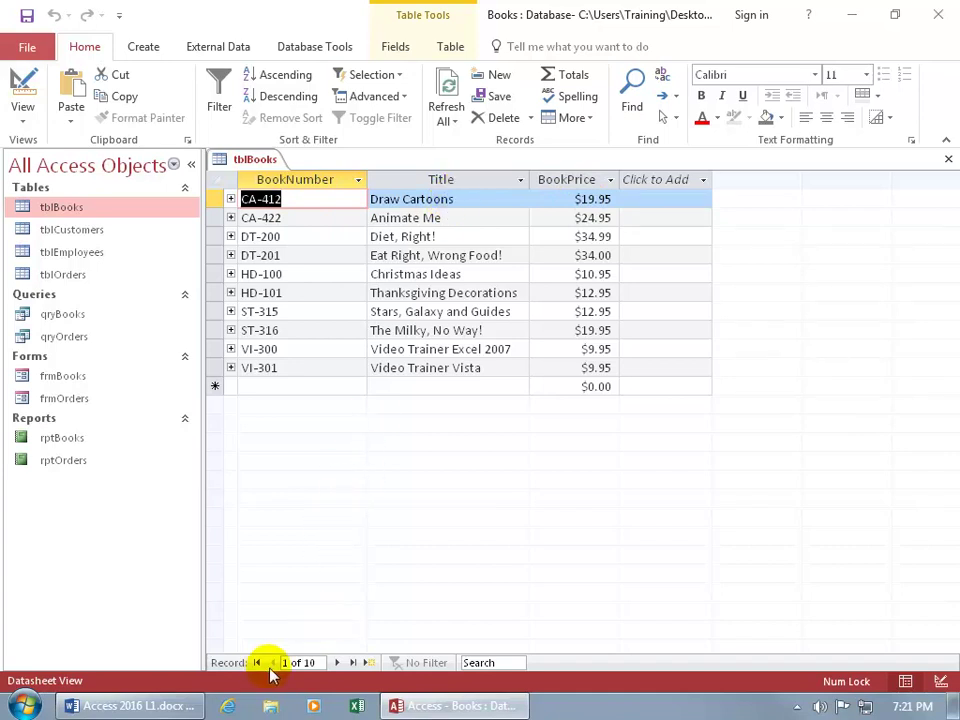
# - Move through the tblBooks records: forward two, back one, to the first record, and to the last record
pyautogui.click(339, 663)
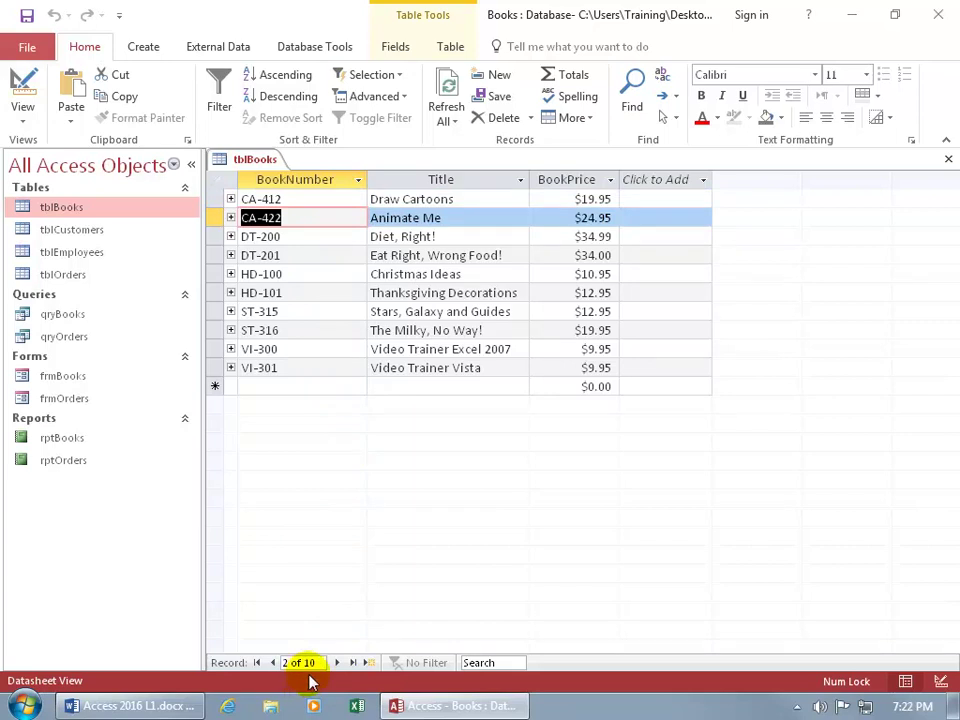
pyautogui.click(339, 663)
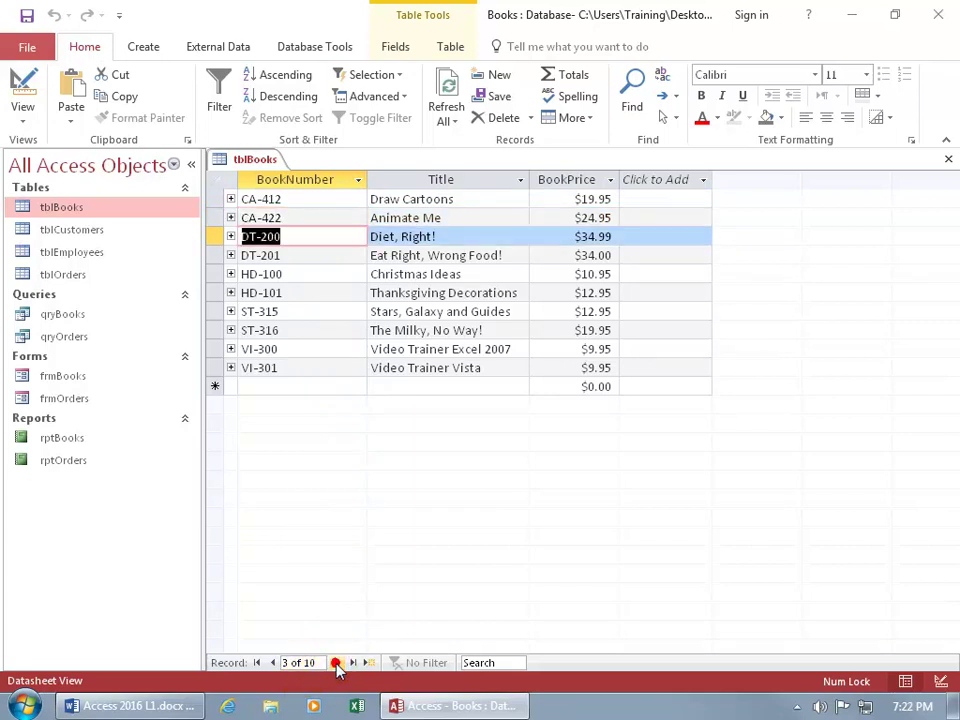
pyautogui.click(273, 663)
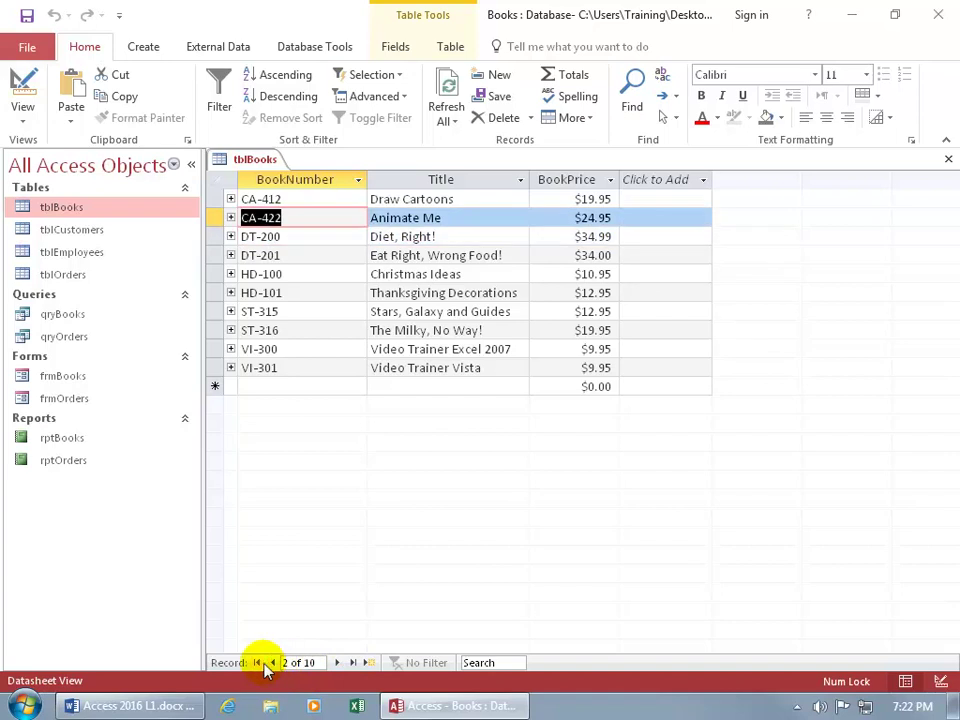
pyautogui.click(257, 665)
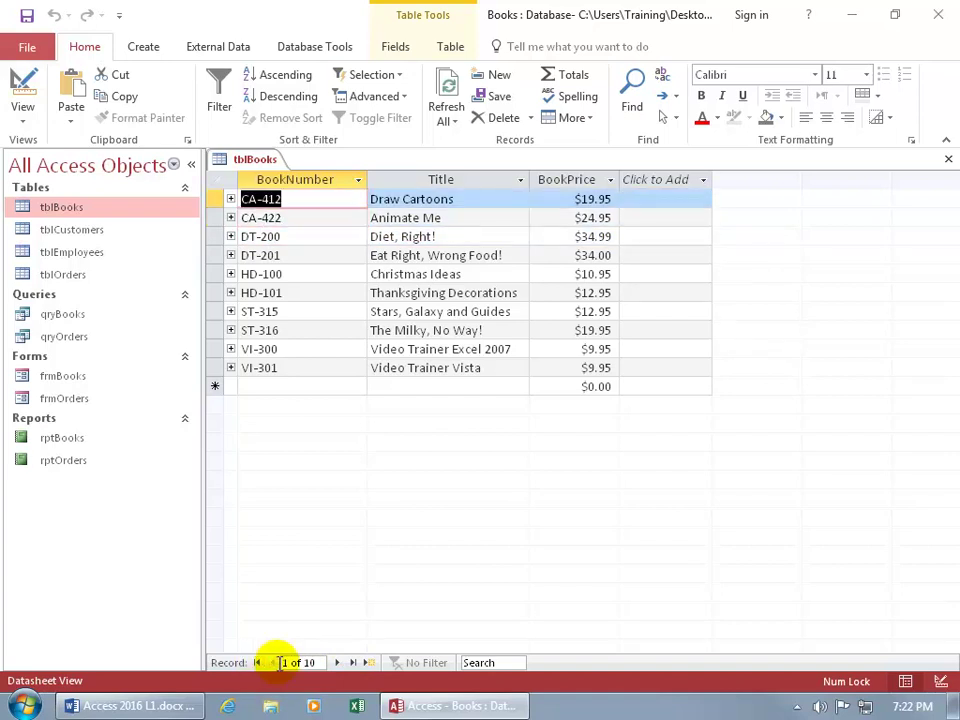
pyautogui.click(354, 666)
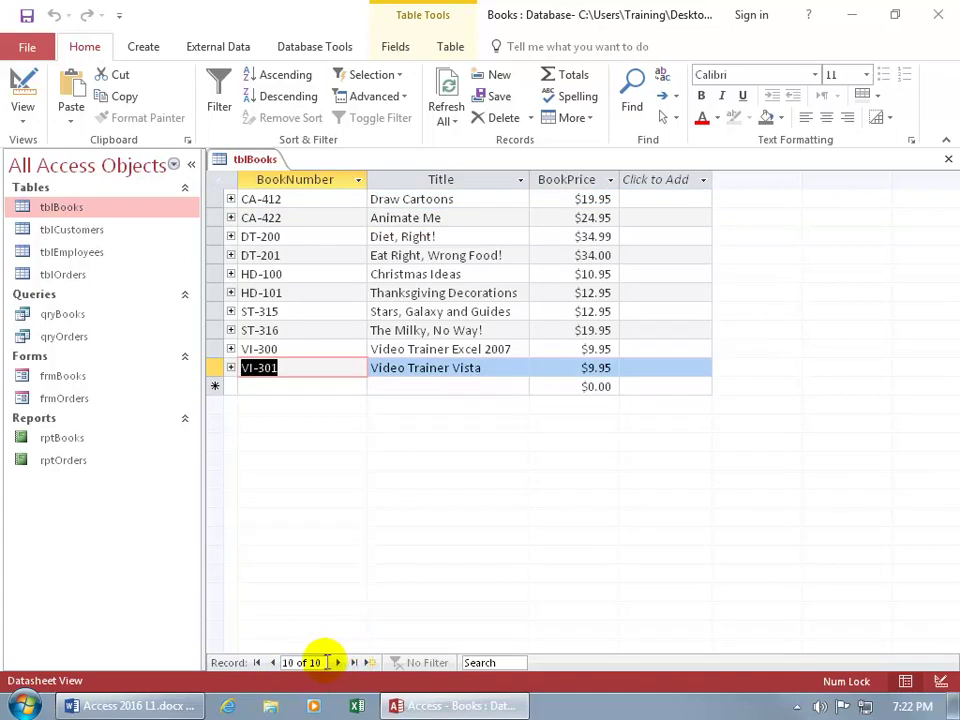
# - Jump directly to record 6 in the tblBooks datasheet by its record number
pyautogui.click(322, 662)
pyautogui.press('BackSpace')
pyautogui.press('BackSpace')
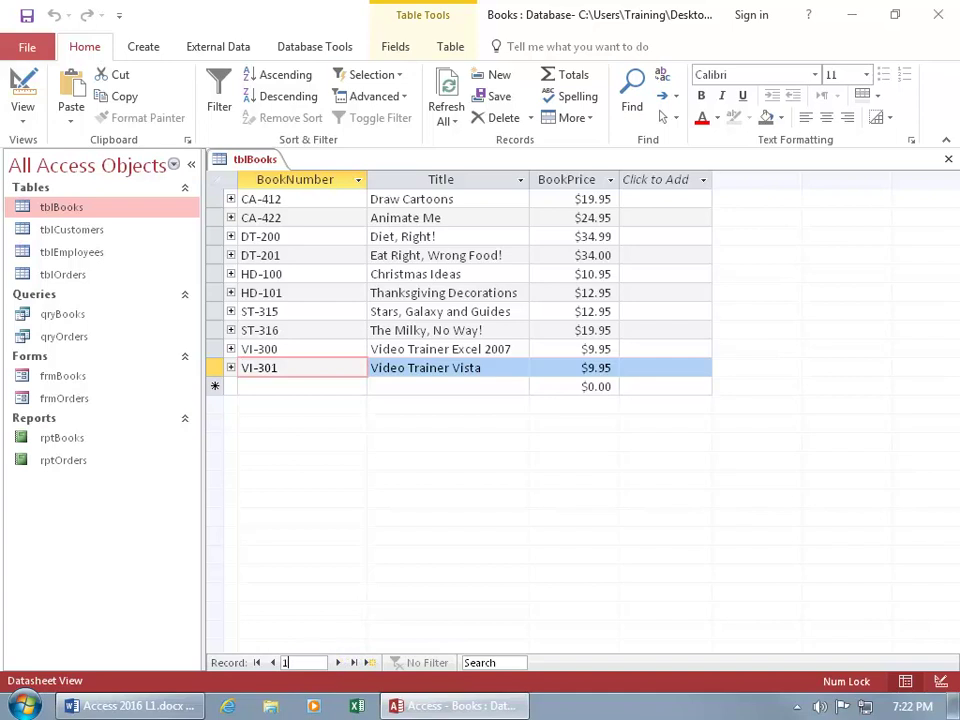
pyautogui.write('6')
pyautogui.press('Return')
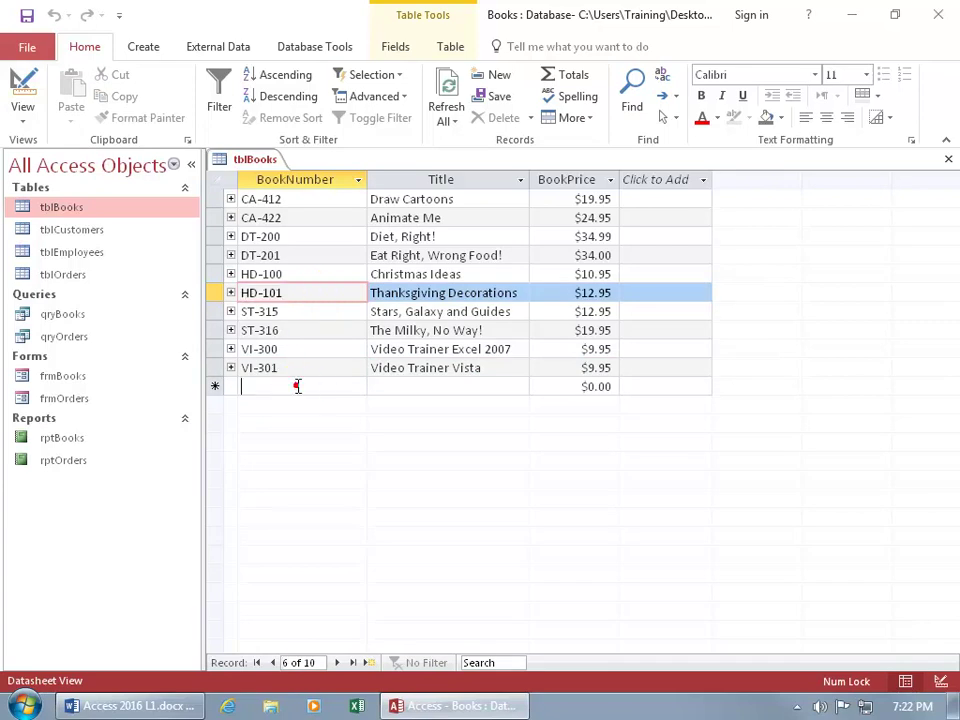
# - Go to the blank new-record row of tblBooks, back to the Thanksgiving Decorations title, and to a new record again
pyautogui.click(299, 386)
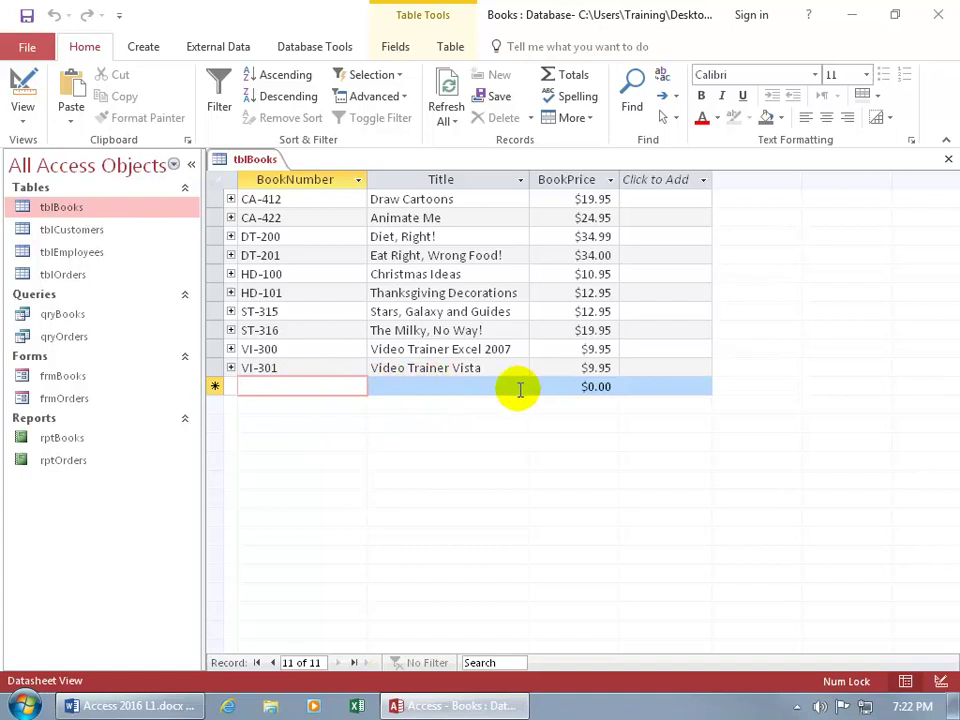
pyautogui.click(382, 292)
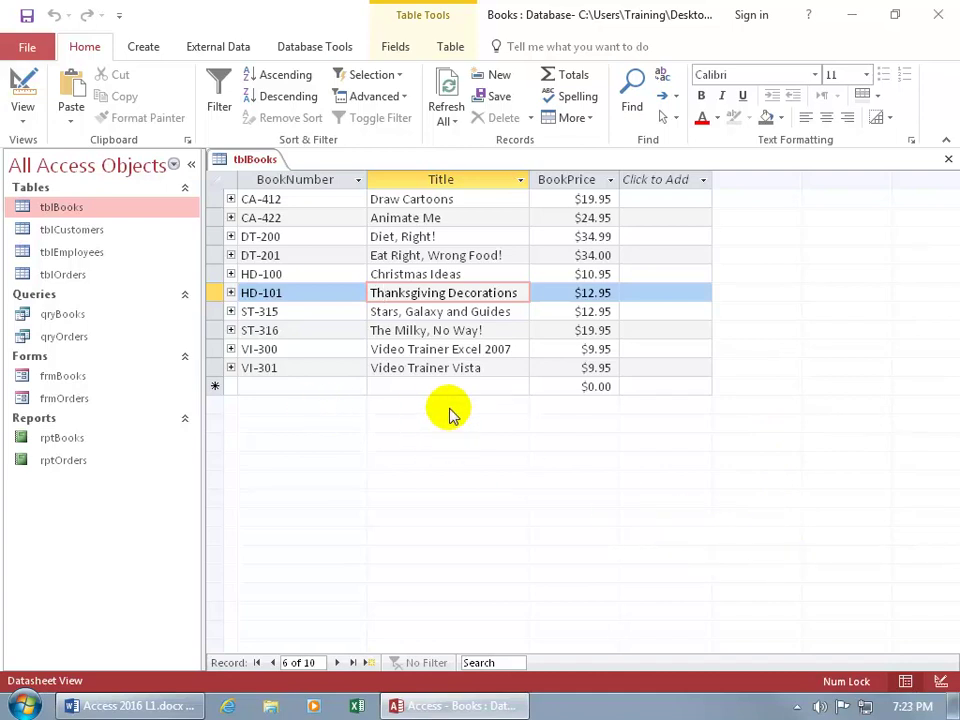
pyautogui.click(369, 663)
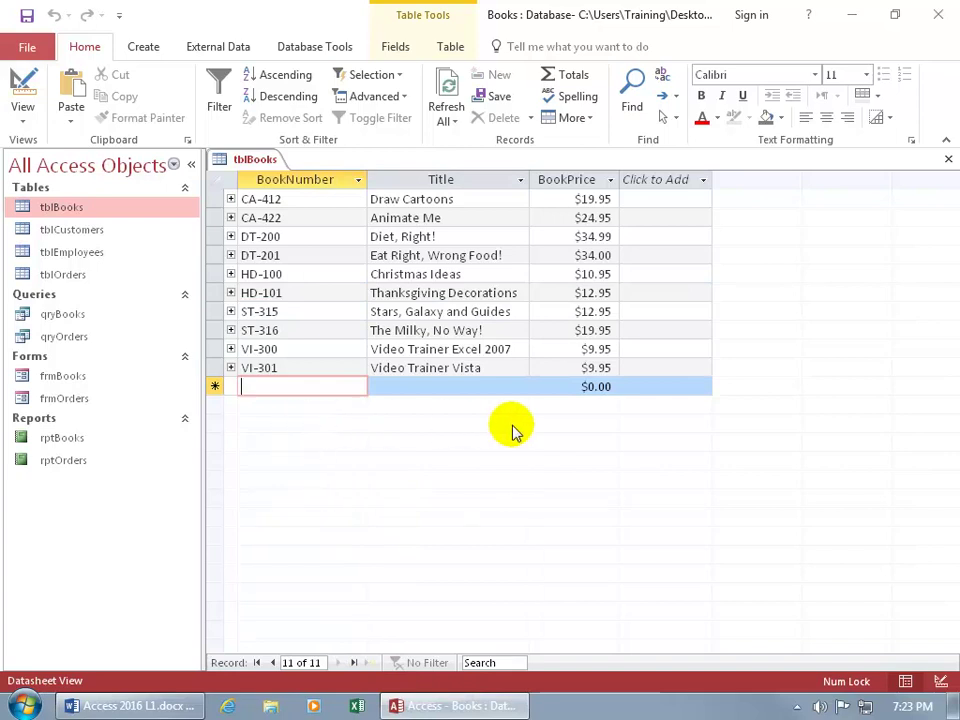
# - Search the tblBooks records for "cartoon"
pyautogui.click(495, 662)
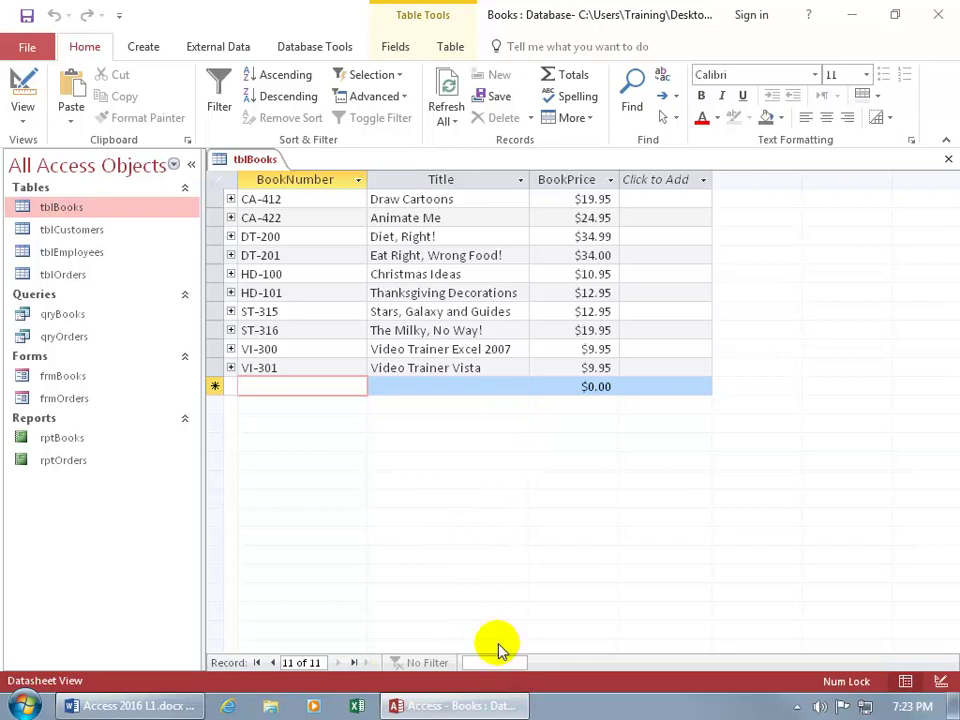
pyautogui.write('ca')
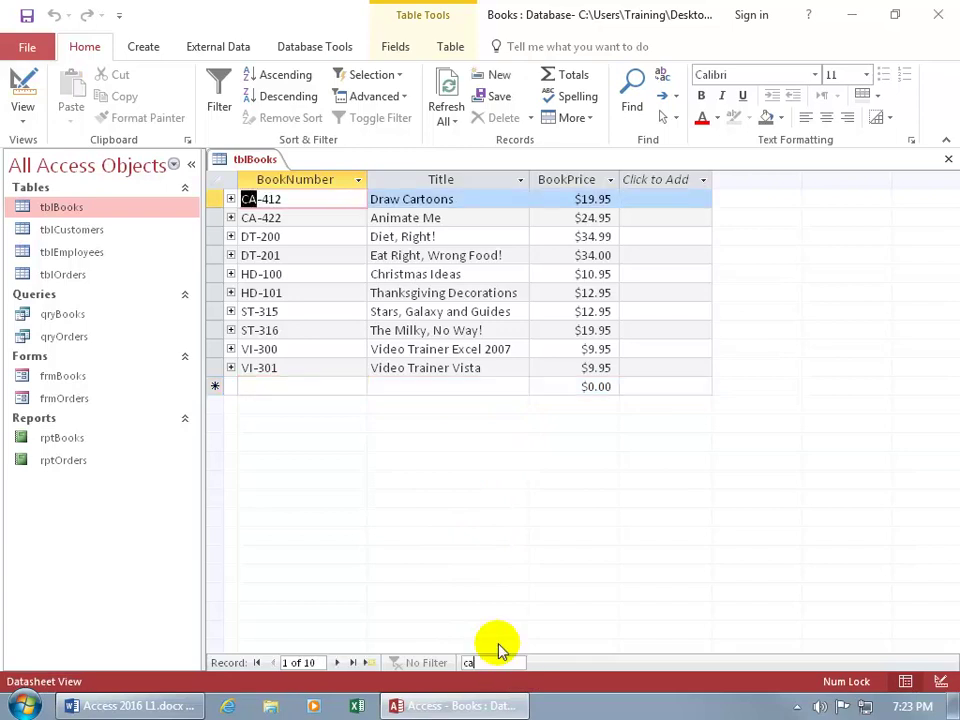
pyautogui.write('rtoon')
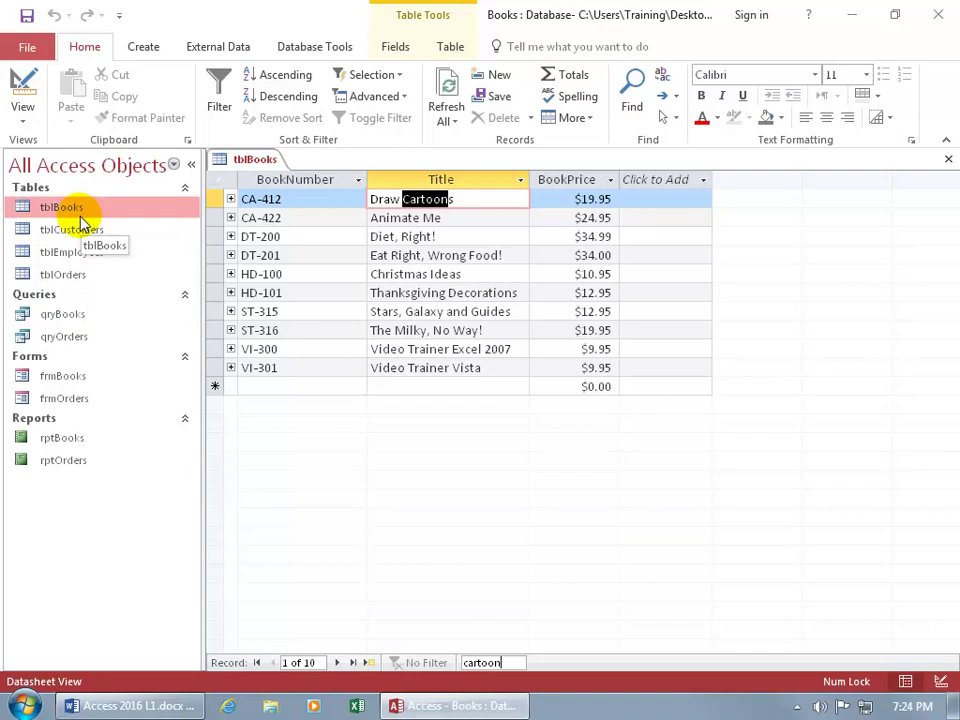
# - Open the qryBooks query and compare its datasheet with the tblBooks table
pyautogui.doubleClick(71, 314)
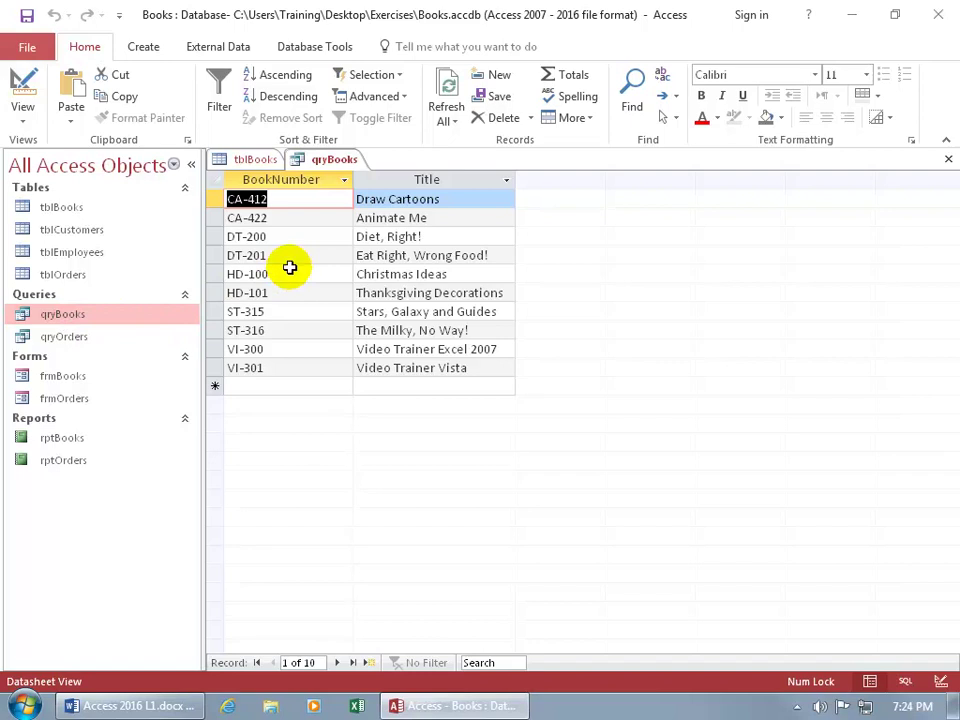
pyautogui.click(262, 162)
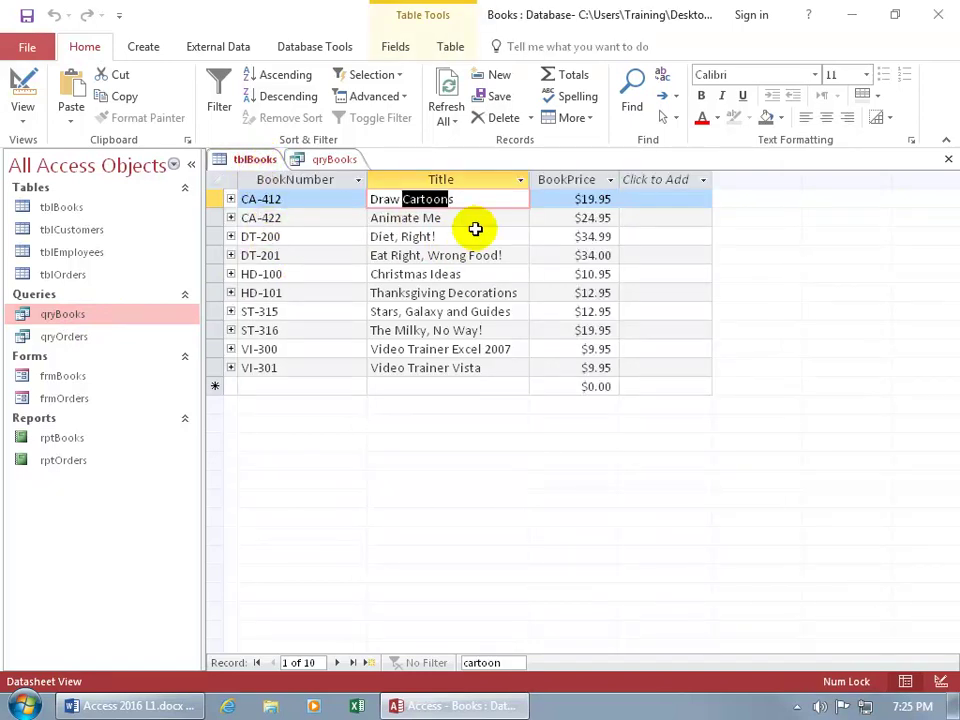
pyautogui.click(333, 161)
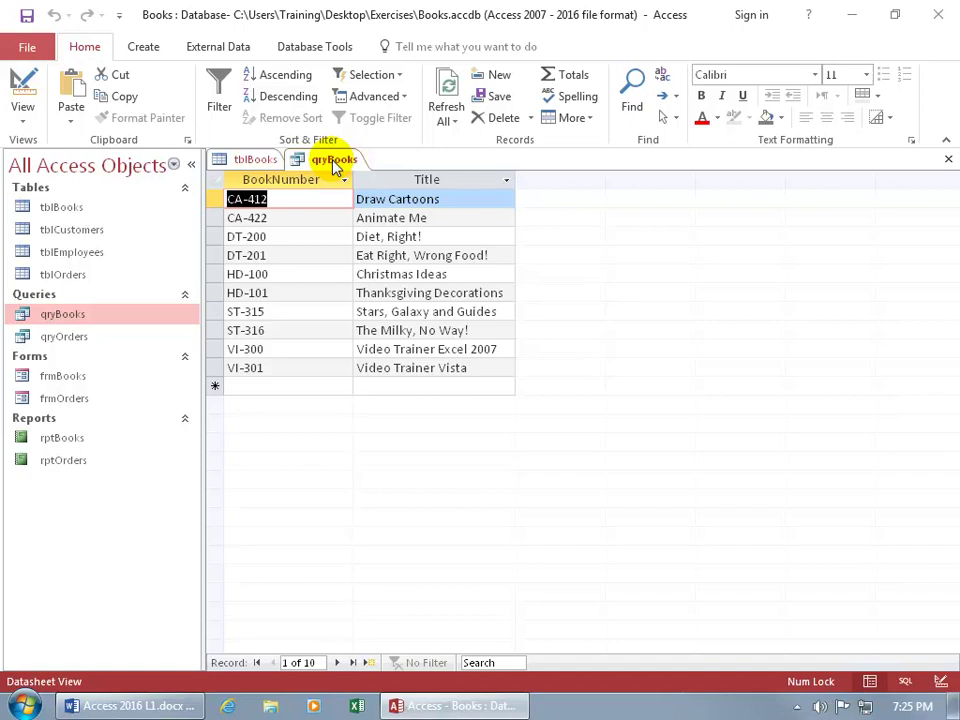
# - Inspect qryBooks in Design view and its available views, and return to the tblBooks datasheet
pyautogui.click(24, 90)
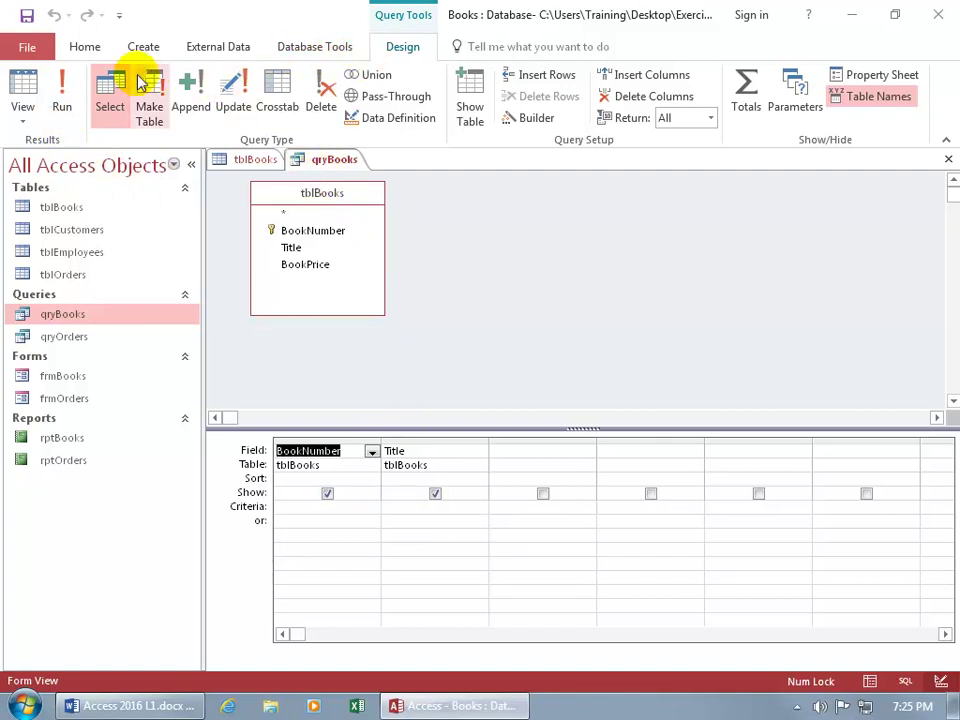
pyautogui.click(26, 90)
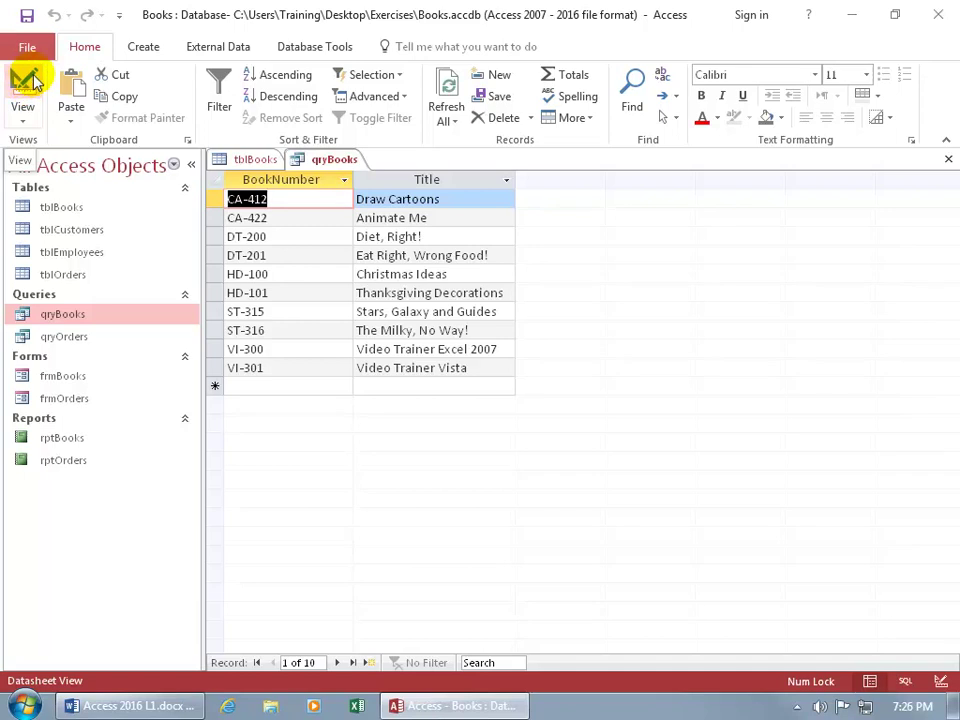
pyautogui.rightClick(316, 161)
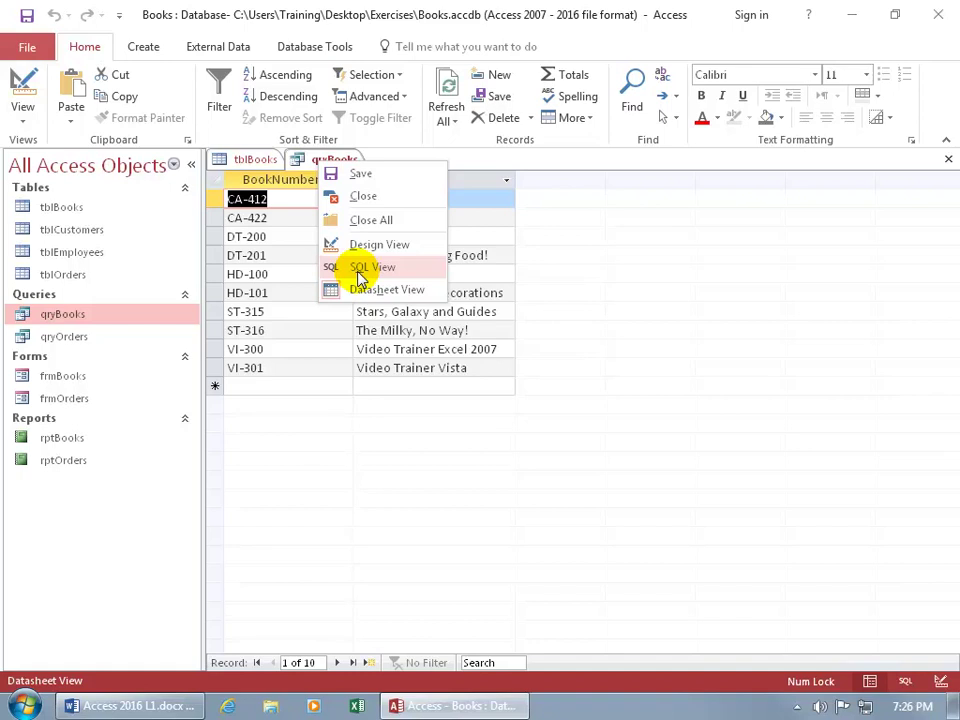
pyautogui.click(298, 161)
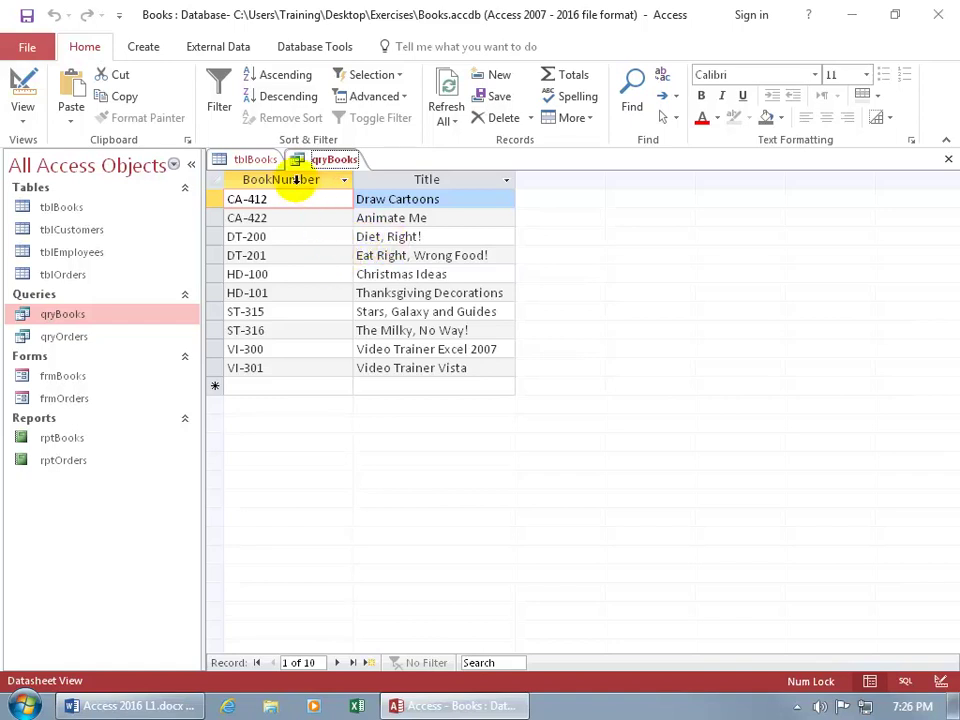
pyautogui.click(262, 159)
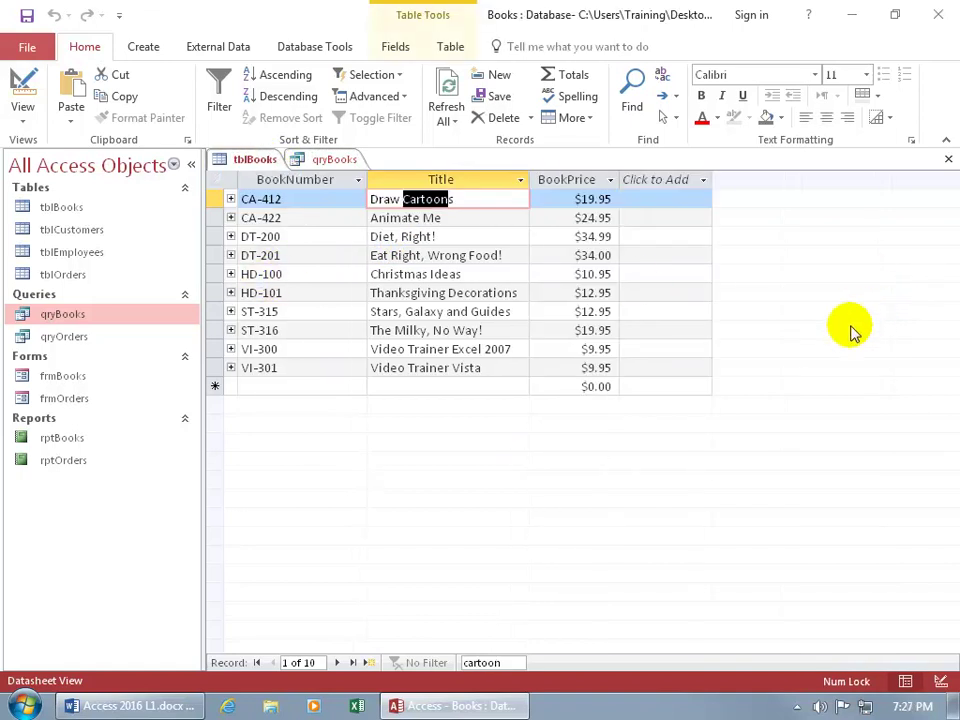
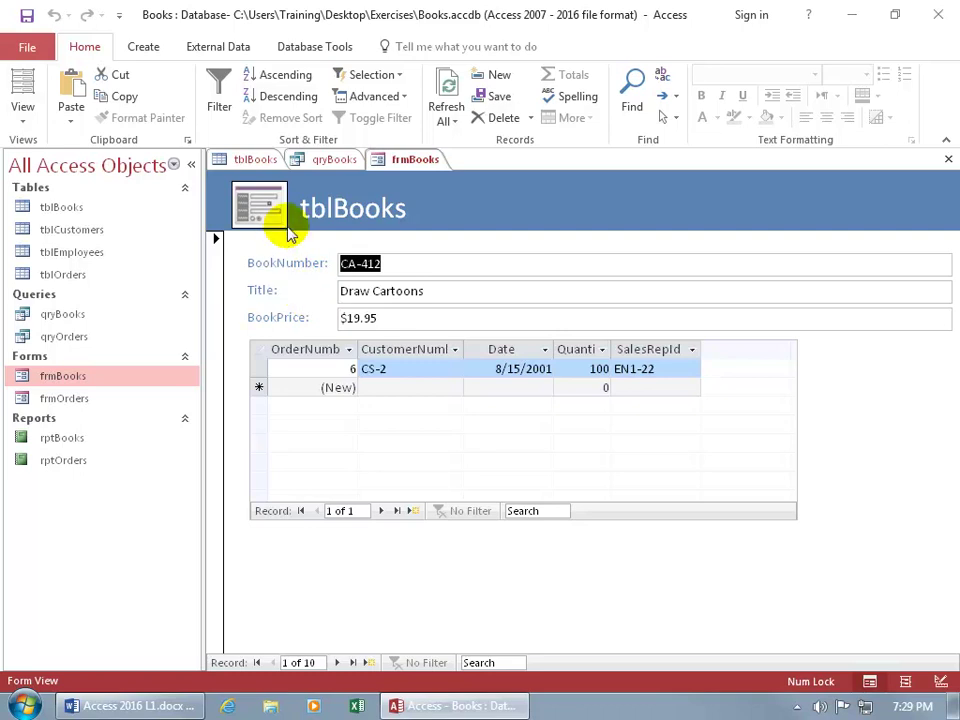
# - Switch frmBooks to Design view and show the properties of its BookNumber text box
pyautogui.rightClick(401, 161)
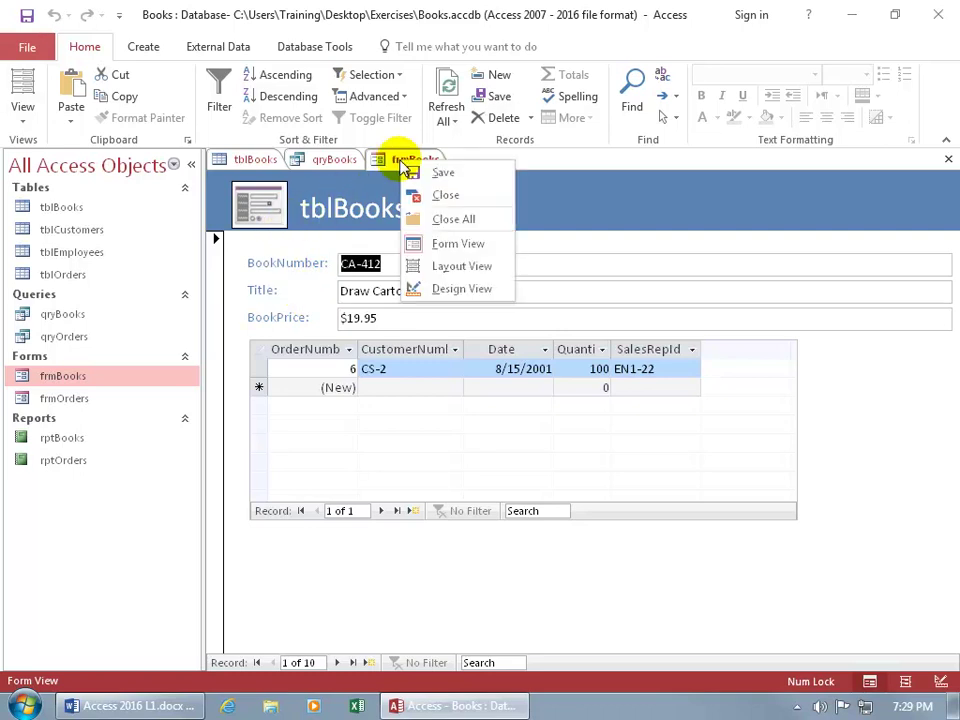
pyautogui.click(437, 289)
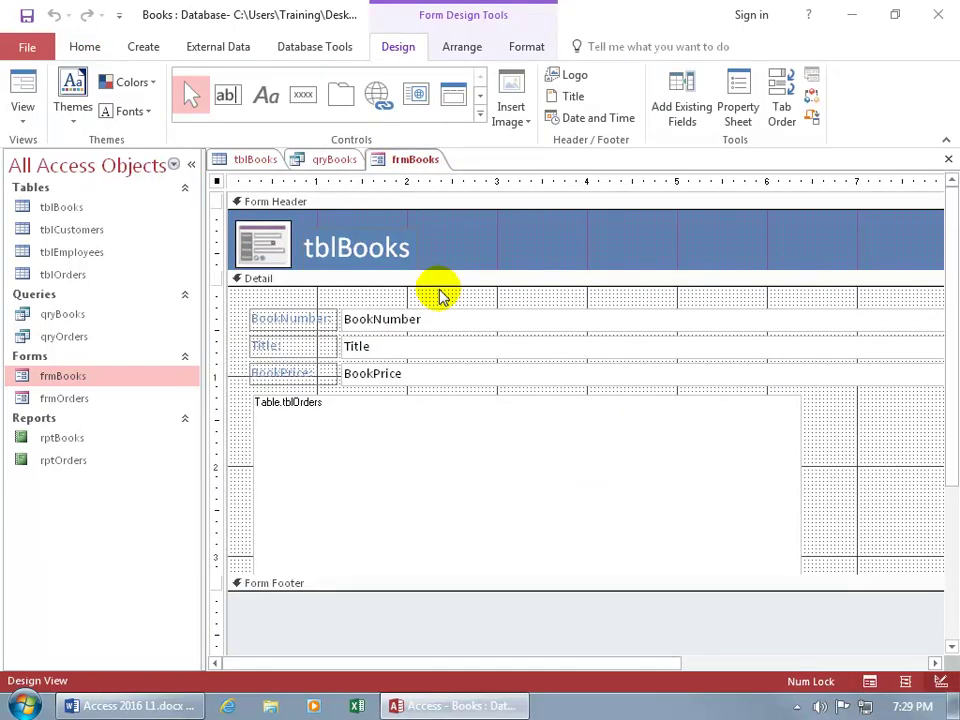
pyautogui.click(366, 316)
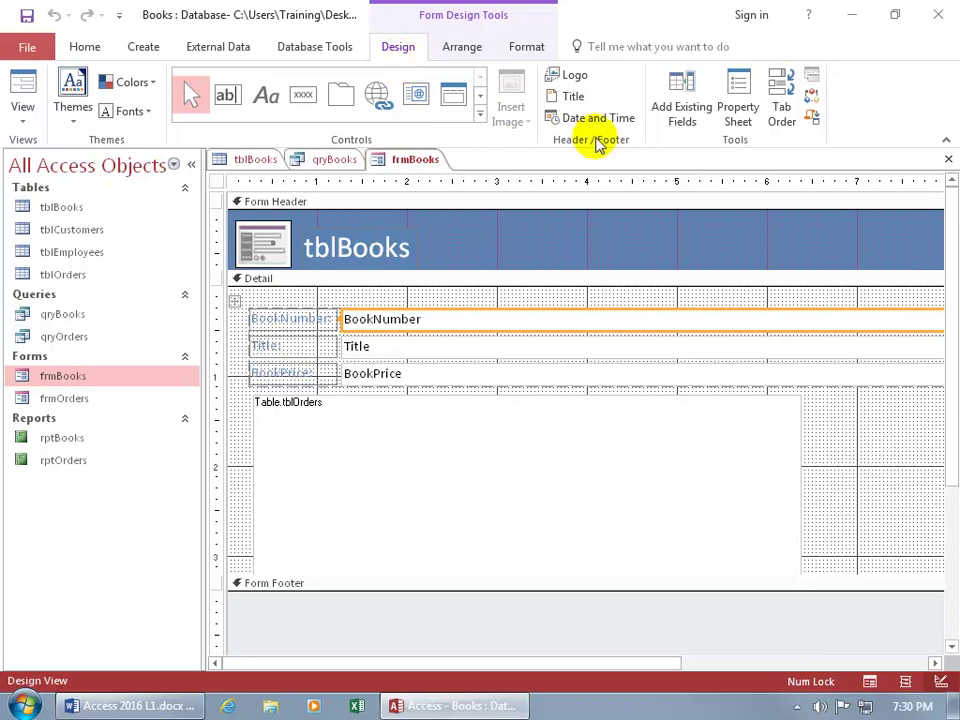
pyautogui.click(739, 107)
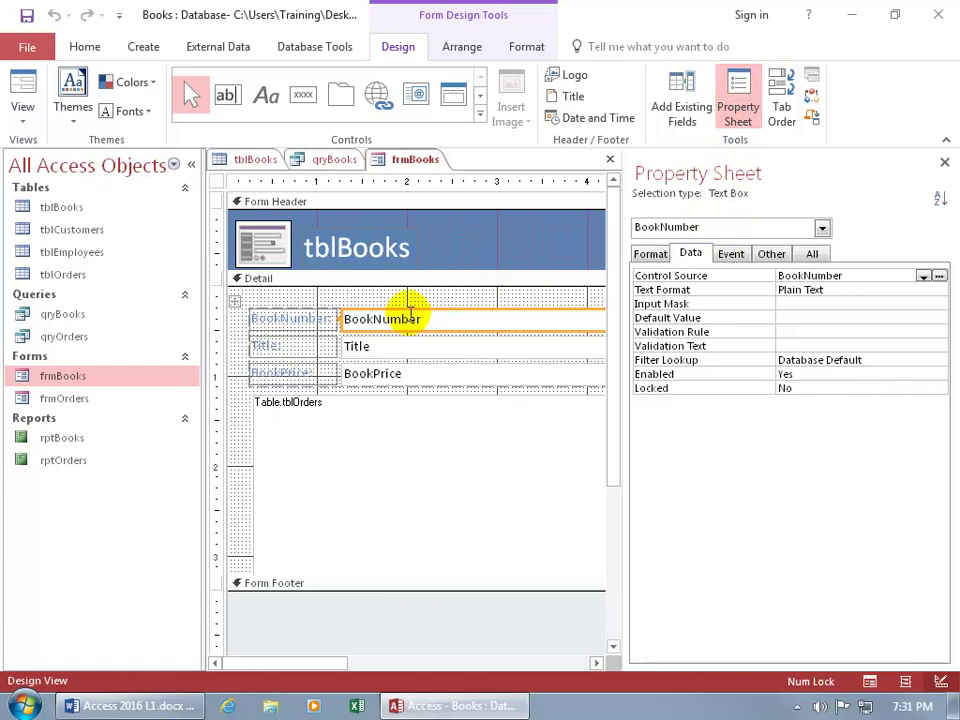
# - Examine the Record Source choices for the whole frmBooks form and close the property sheet
pyautogui.click(217, 184)
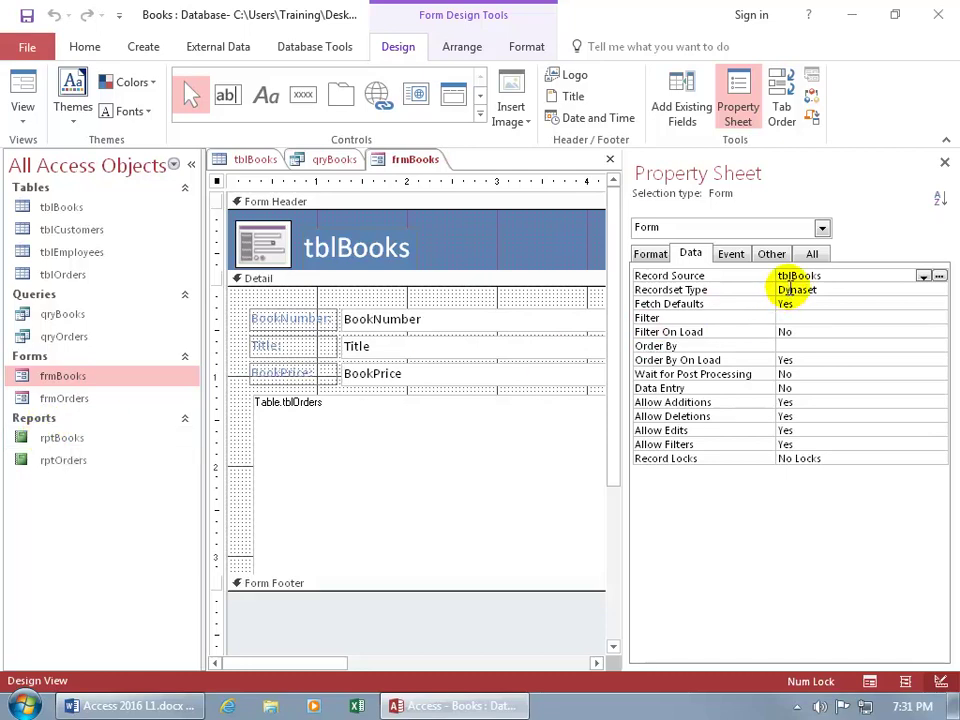
pyautogui.click(923, 276)
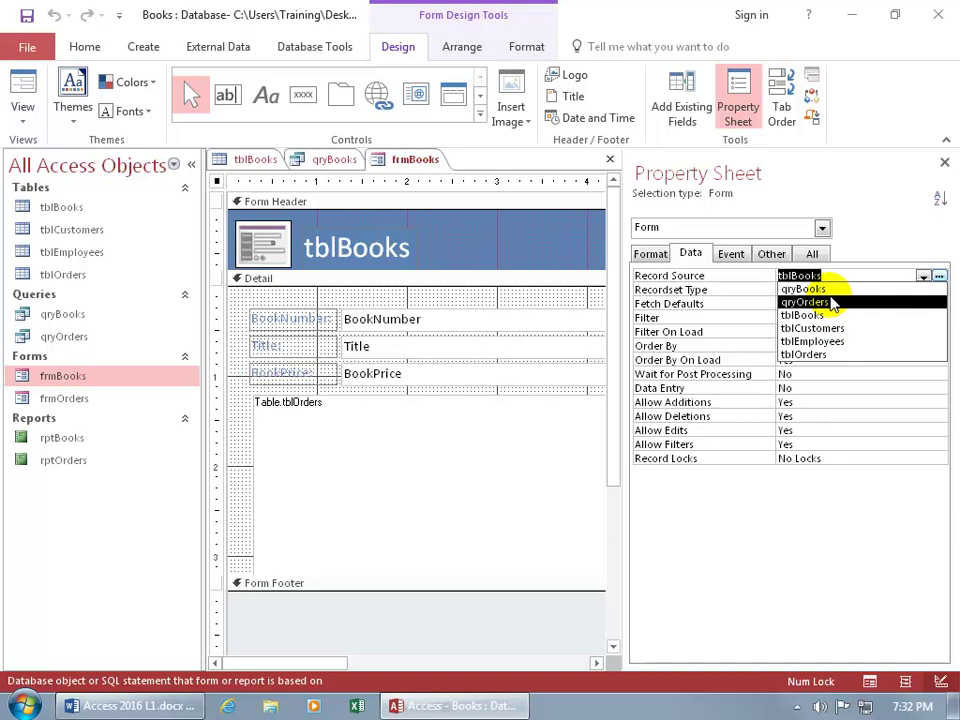
pyautogui.click(944, 162)
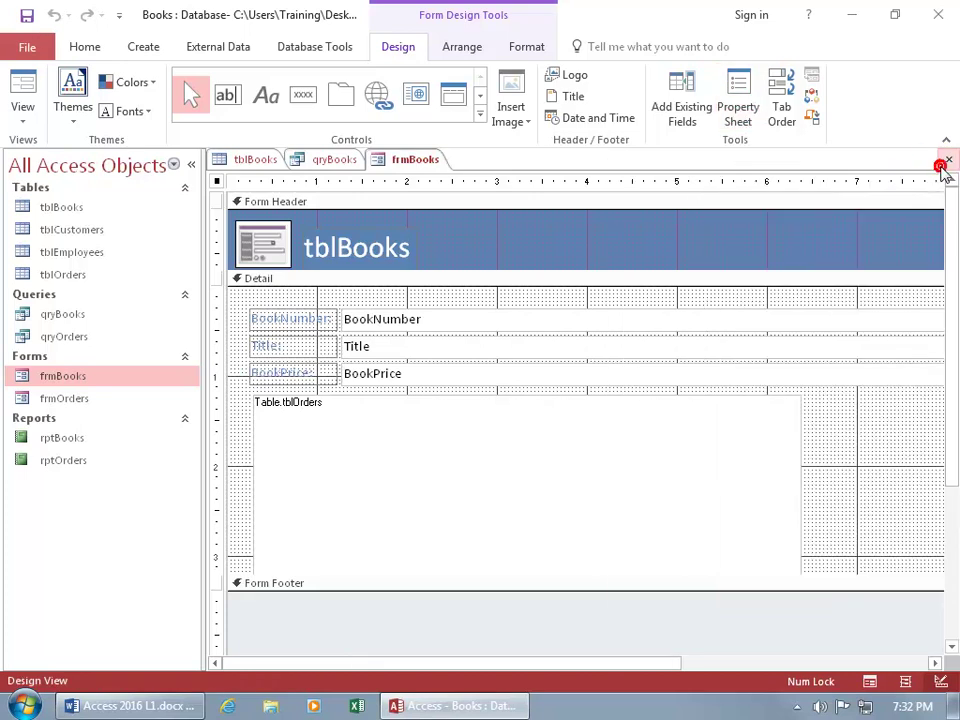
# - Return frmBooks to Form View and move forward two records
pyautogui.rightClick(405, 167)
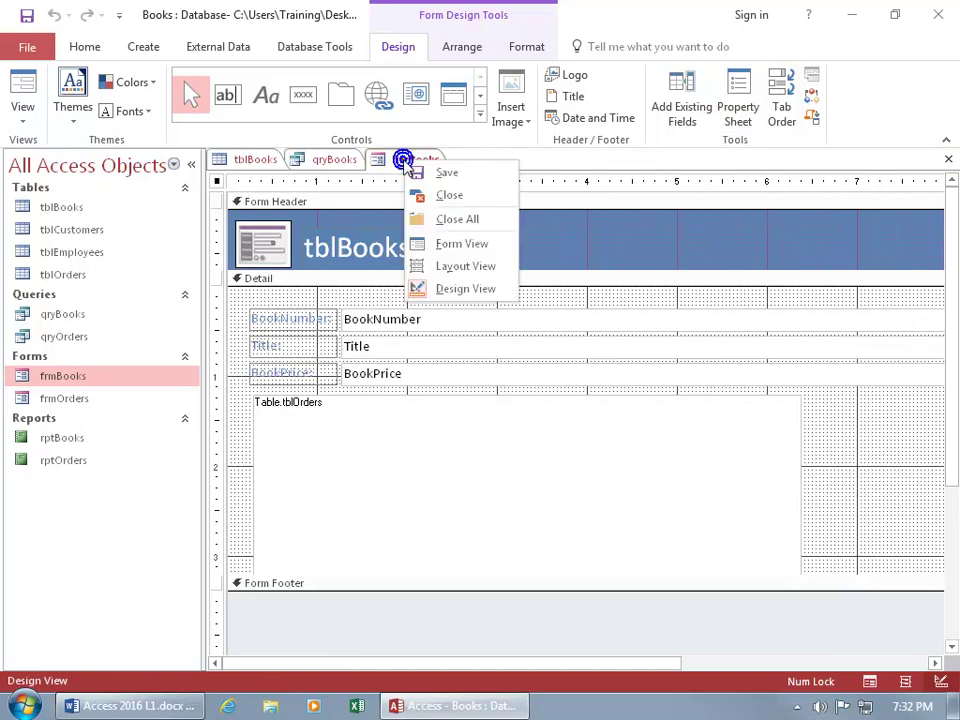
pyautogui.click(455, 244)
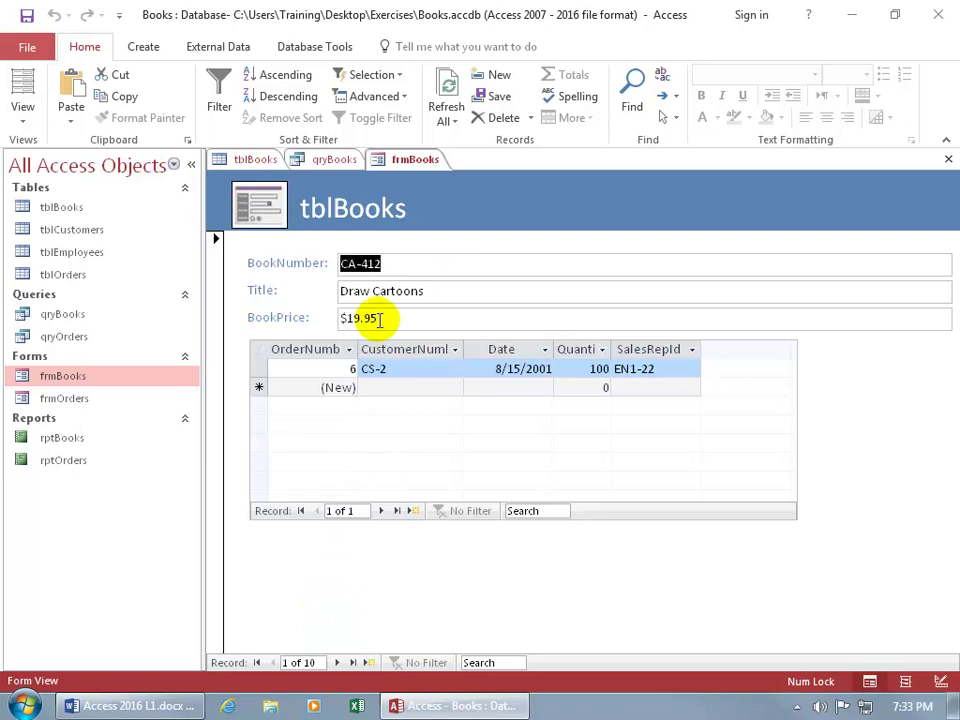
pyautogui.click(336, 662)
pyautogui.click(336, 662)
# - Go to record 6 in frmBooks and move to a new blank record
pyautogui.click(300, 662)
pyautogui.press('BackSpace')
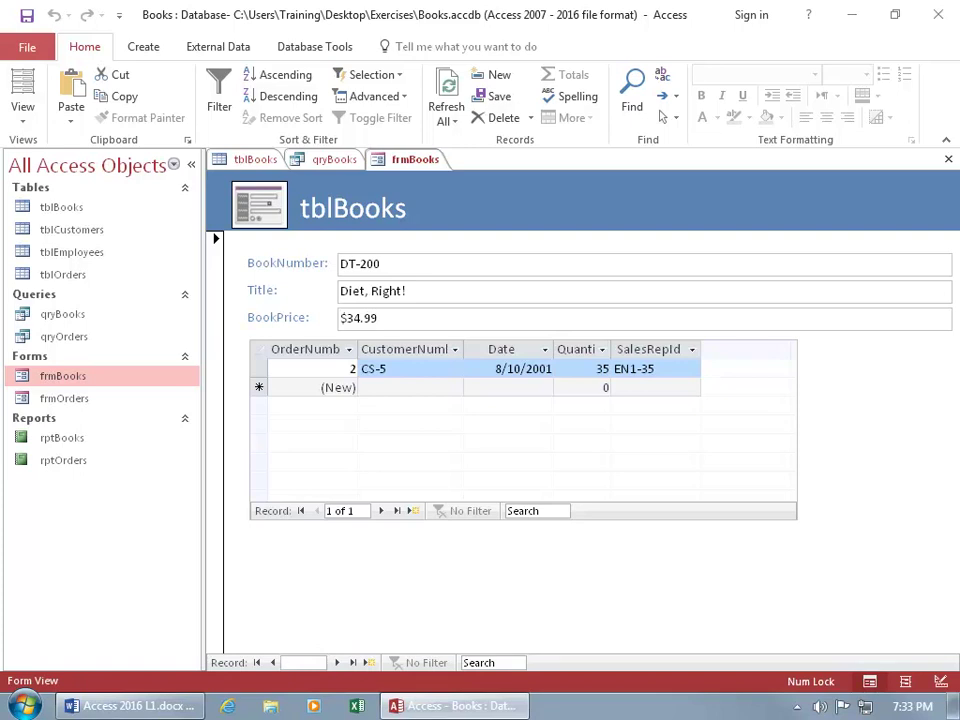
pyautogui.write('6')
pyautogui.press('Return')
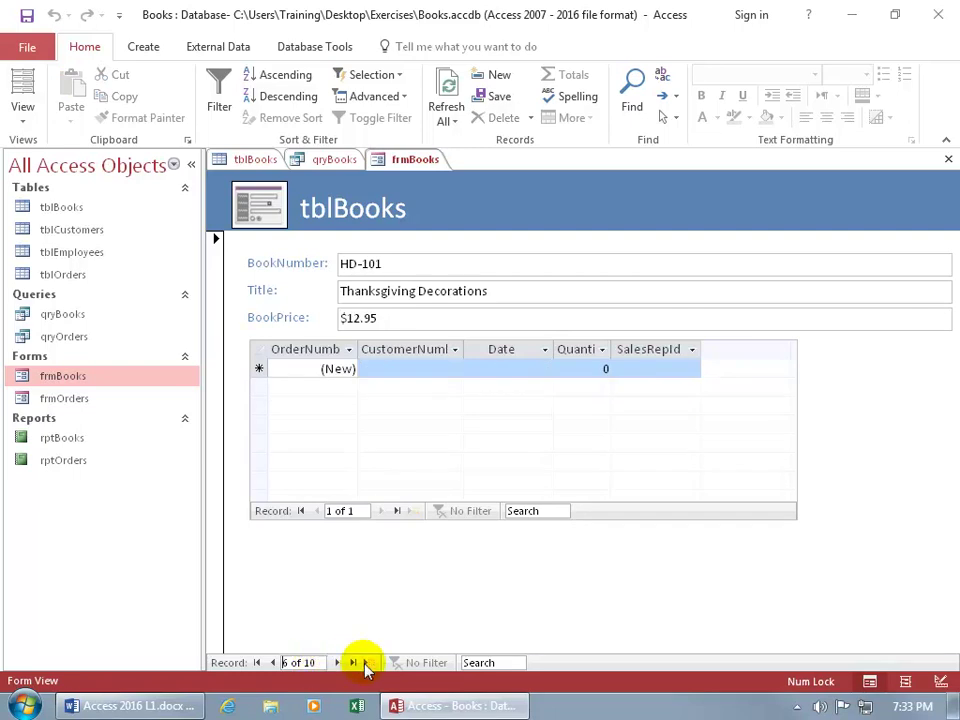
pyautogui.click(364, 663)
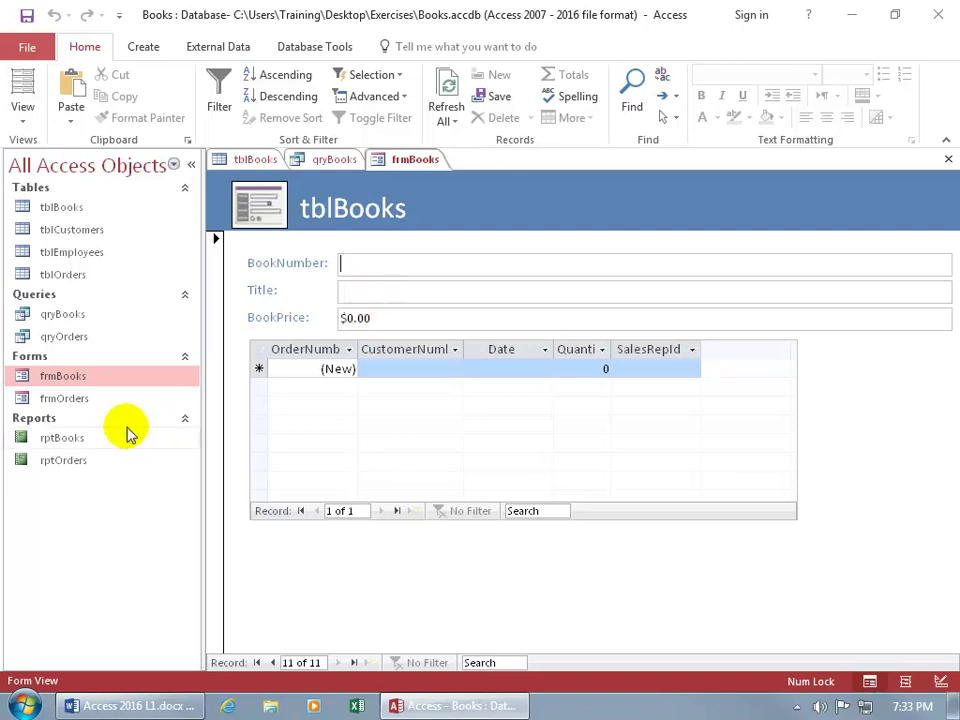
# - Open the rptBooks report, switch it to Print Preview, and view the page at whole-page and 100% zoom
pyautogui.doubleClick(70, 440)
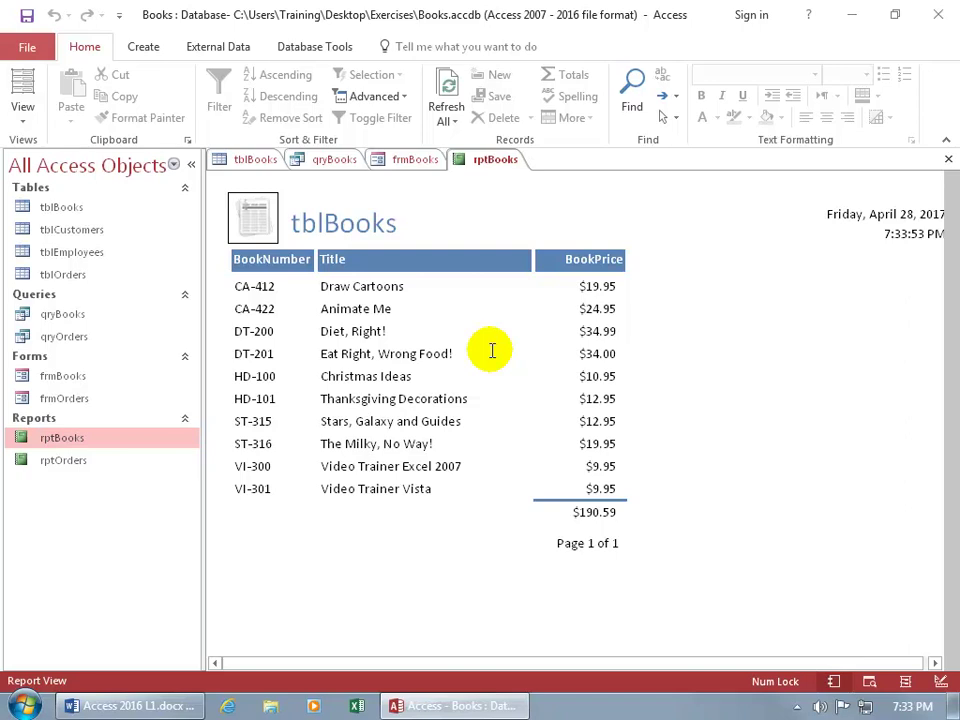
pyautogui.click(24, 110)
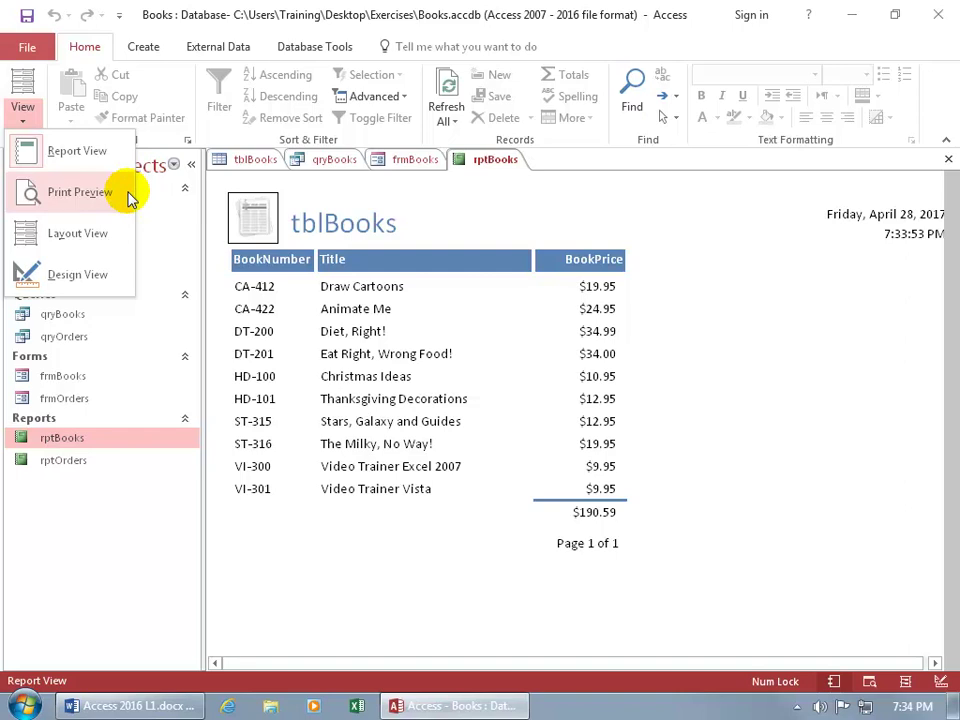
pyautogui.click(78, 195)
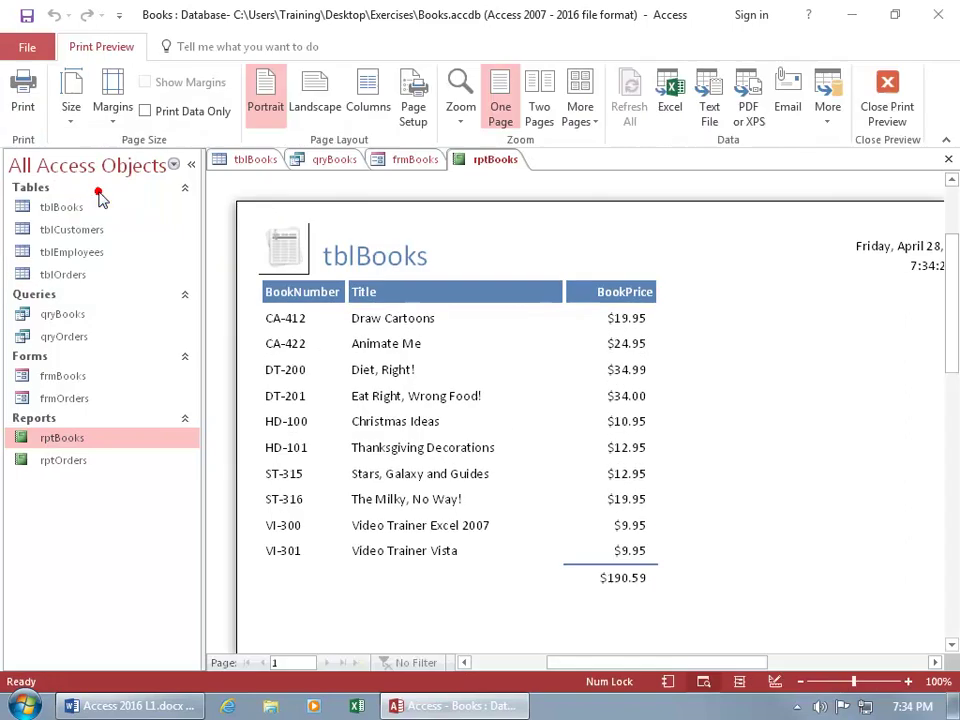
pyautogui.click(690, 318)
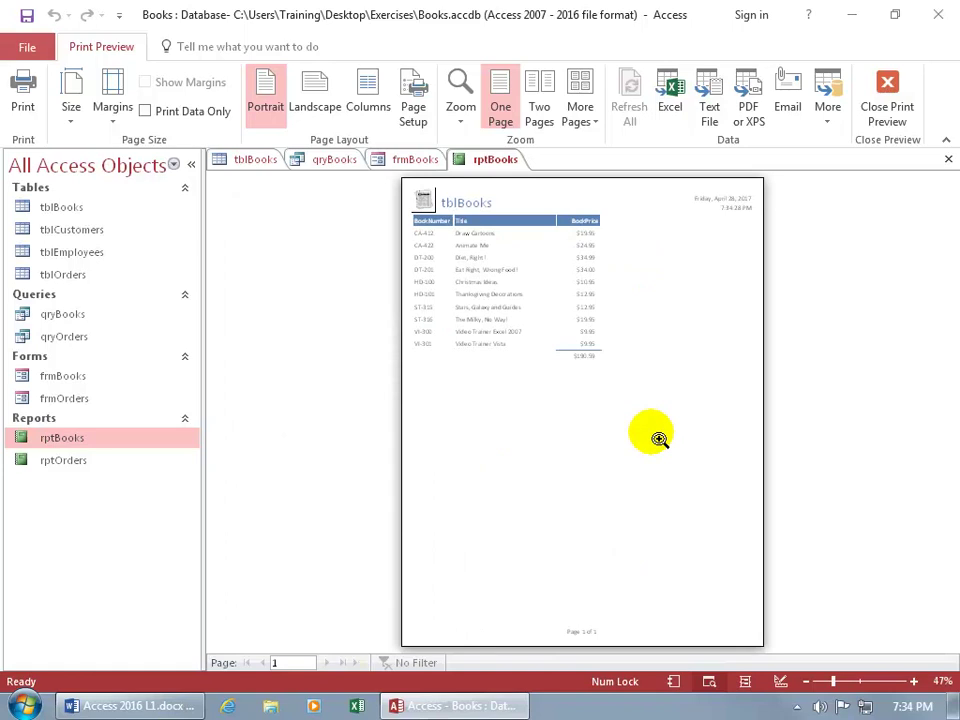
pyautogui.click(630, 388)
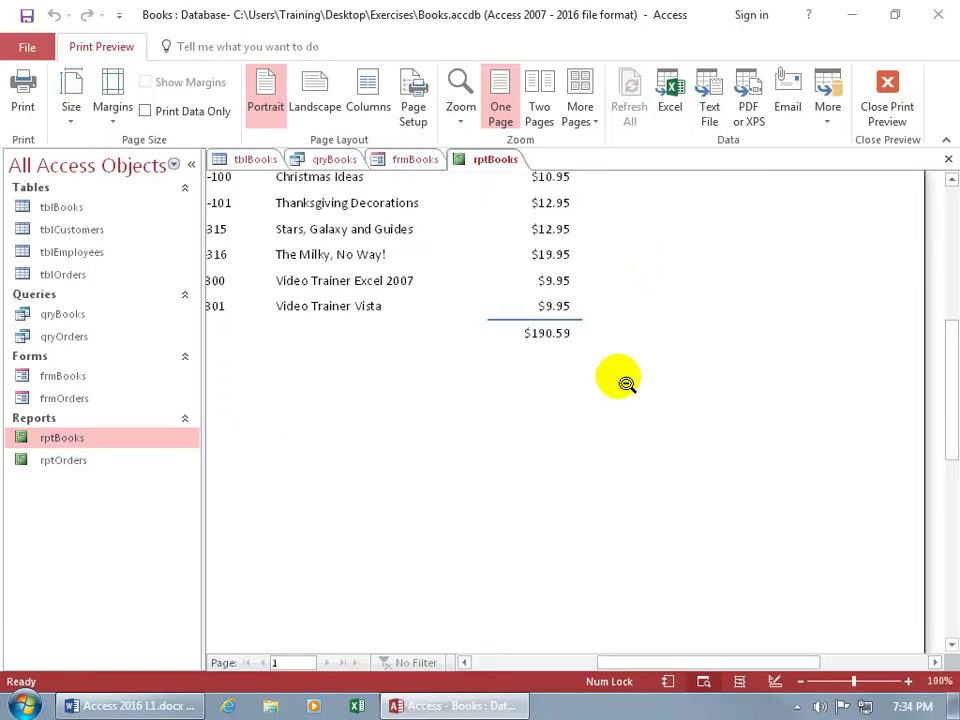
# - Check the available views for rptBooks and return the report to Report View
pyautogui.rightClick(489, 167)
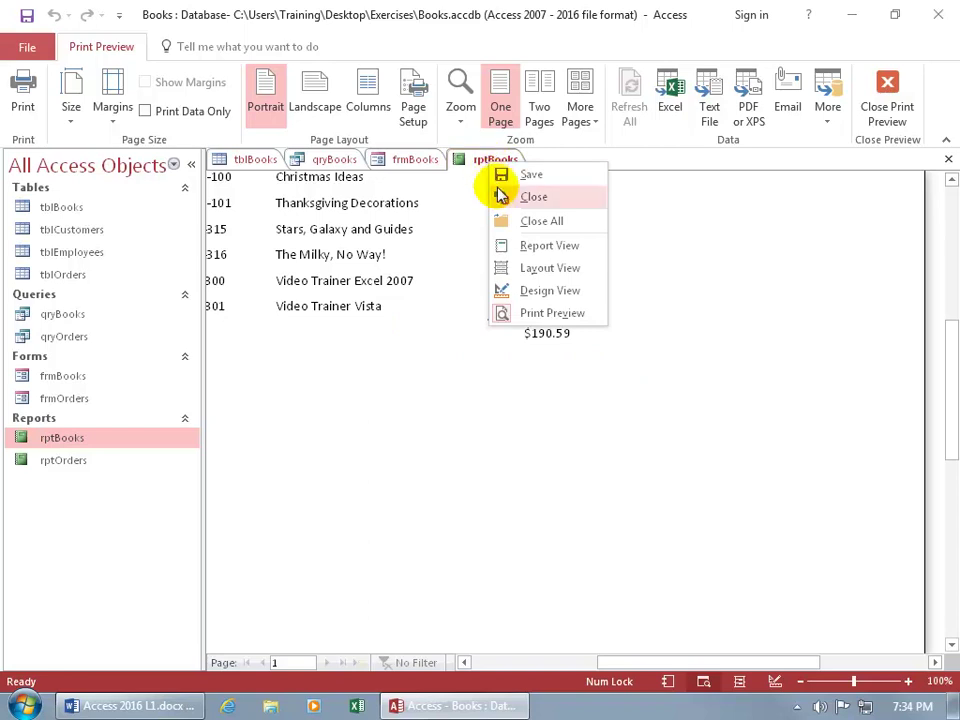
pyautogui.rightClick(440, 440)
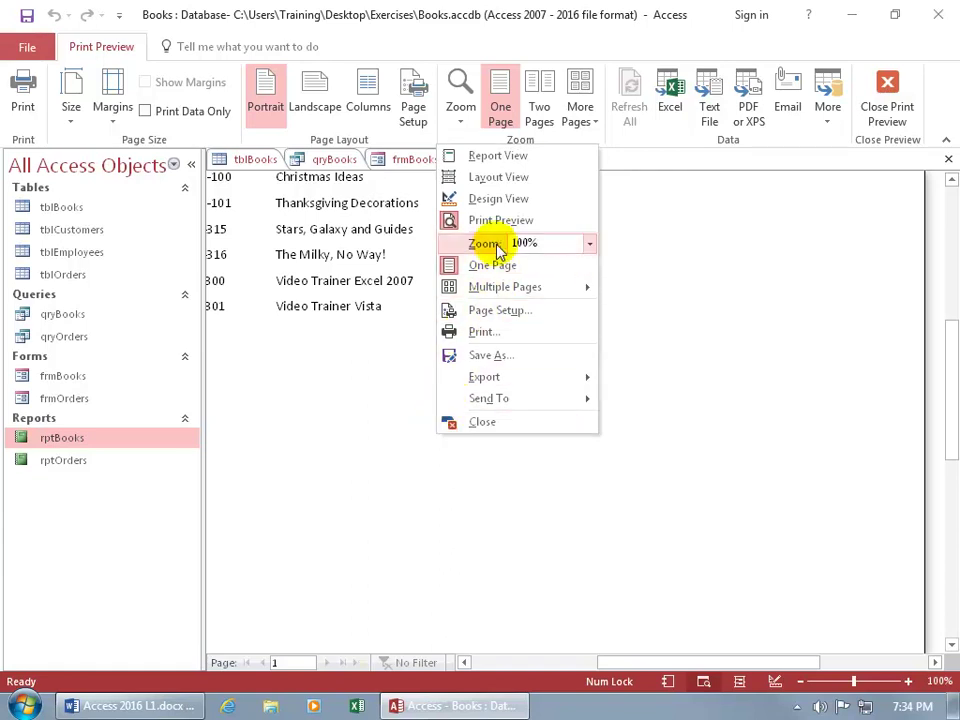
pyautogui.click(505, 156)
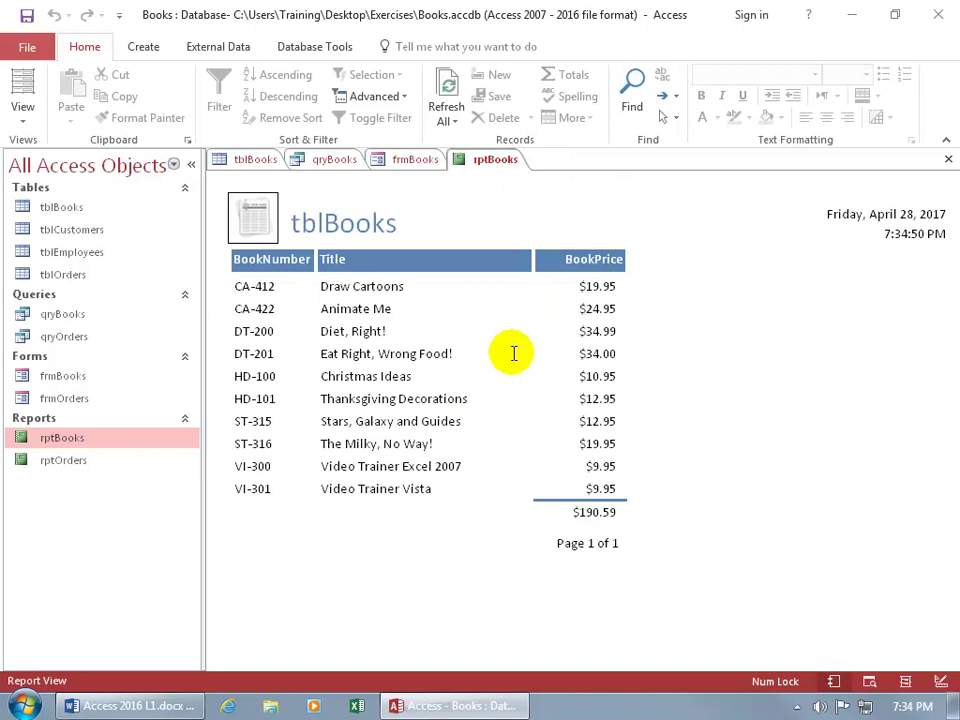
# - Switch rptBooks to Design View and show the property sheet for the whole report
pyautogui.rightClick(555, 233)
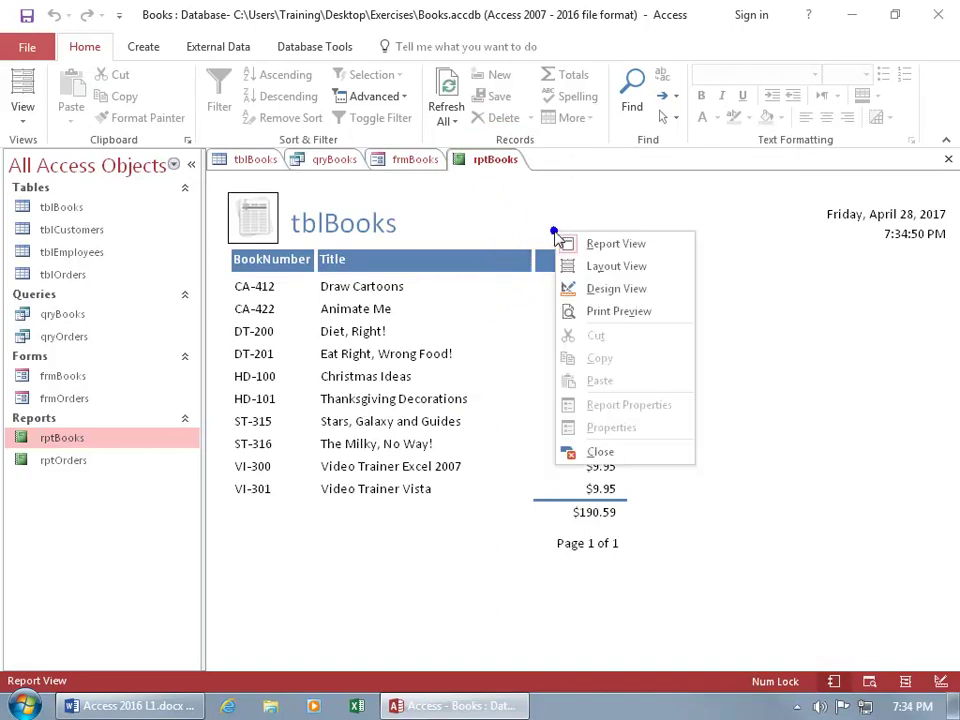
pyautogui.click(583, 288)
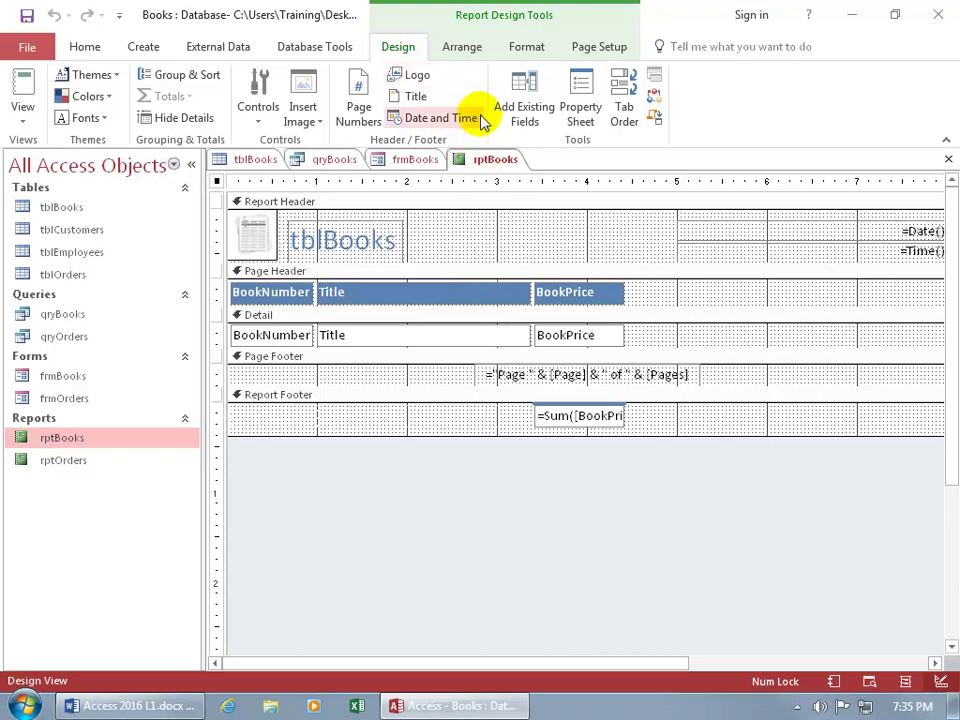
pyautogui.click(584, 115)
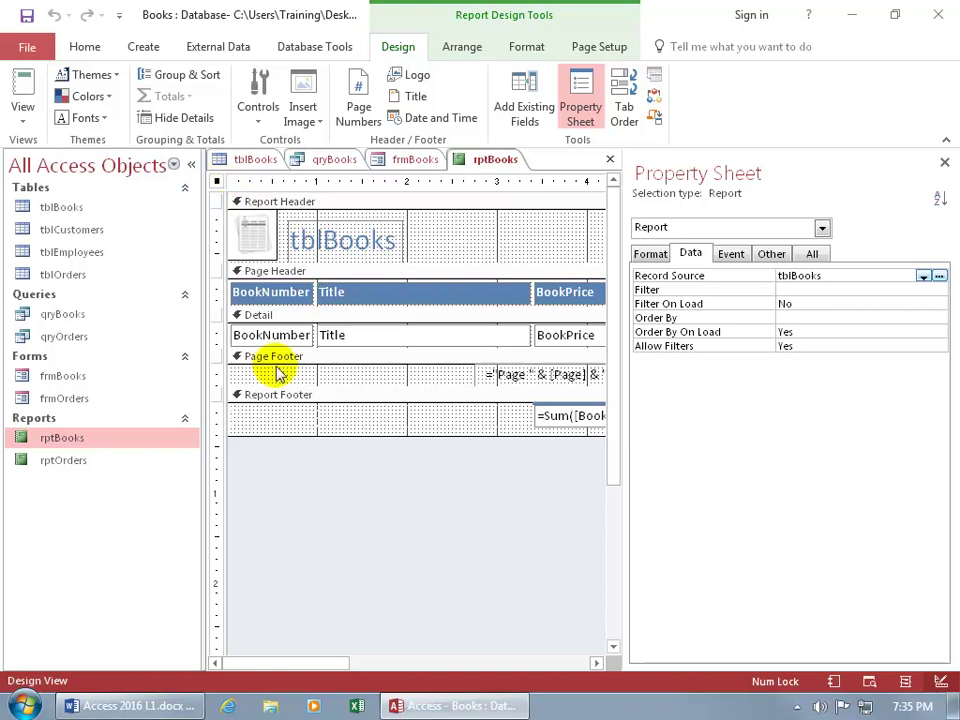
pyautogui.click(357, 562)
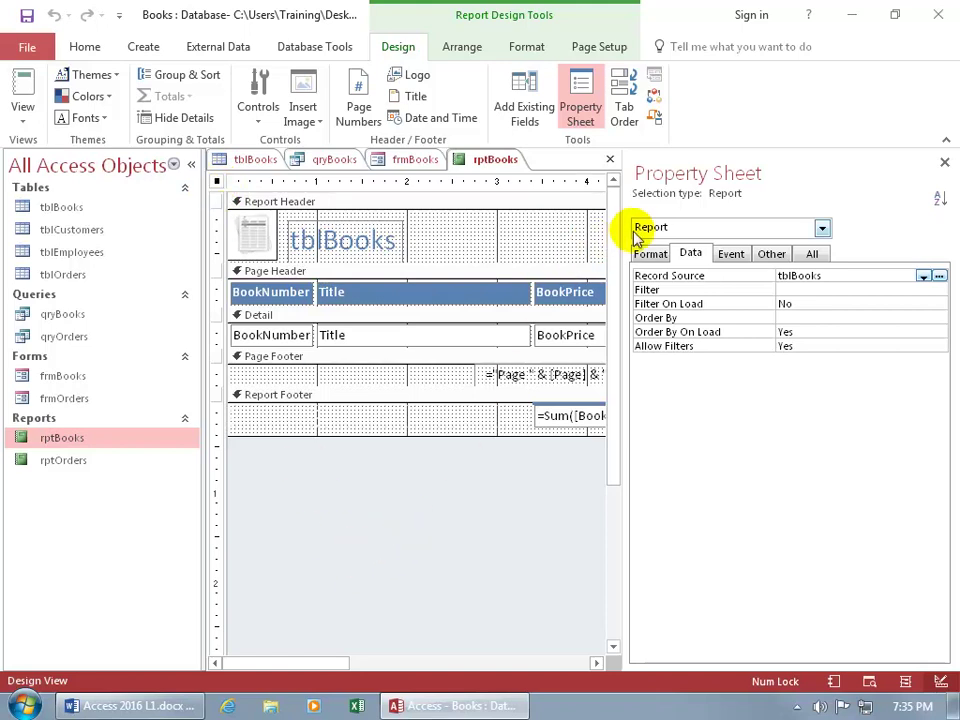
# - View the properties of the Title label in the page header, and reselect the whole report in the property sheet
pyautogui.click(400, 294)
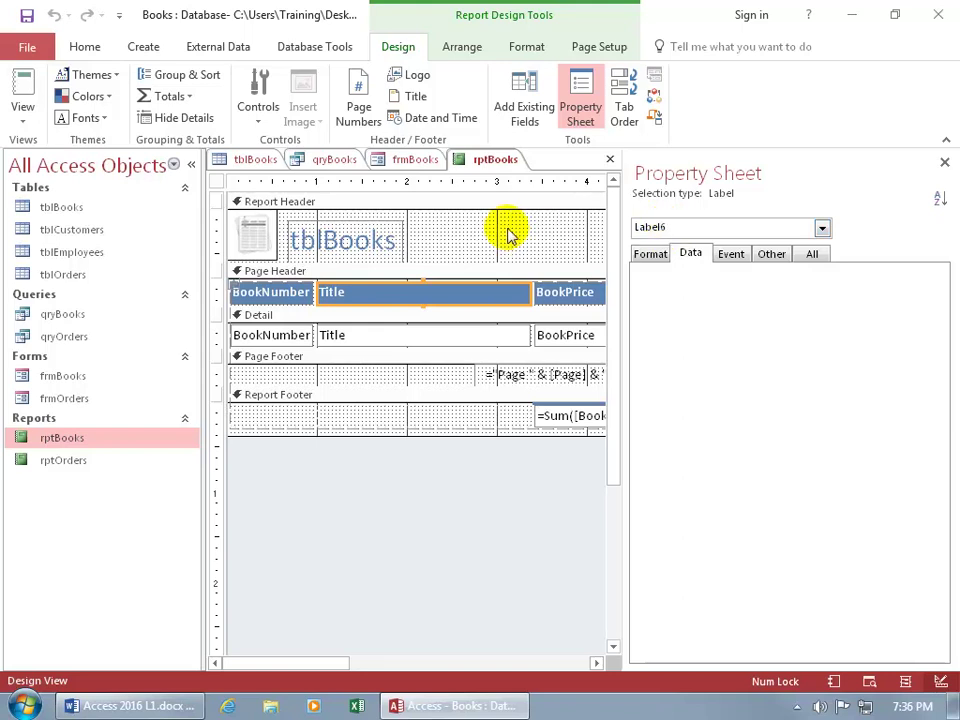
pyautogui.click(331, 504)
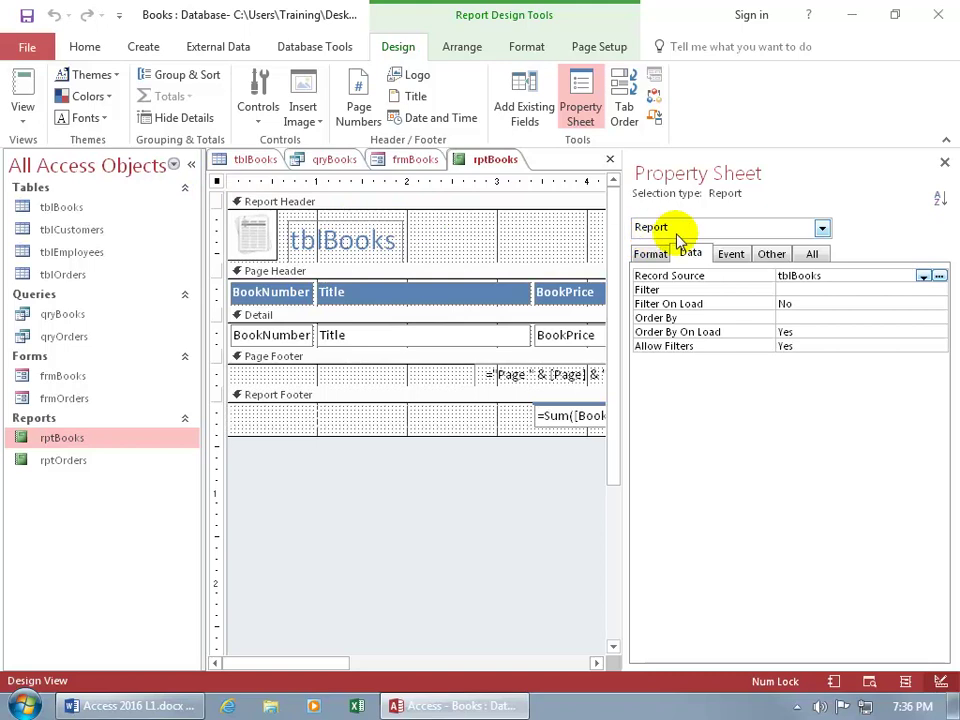
pyautogui.click(822, 230)
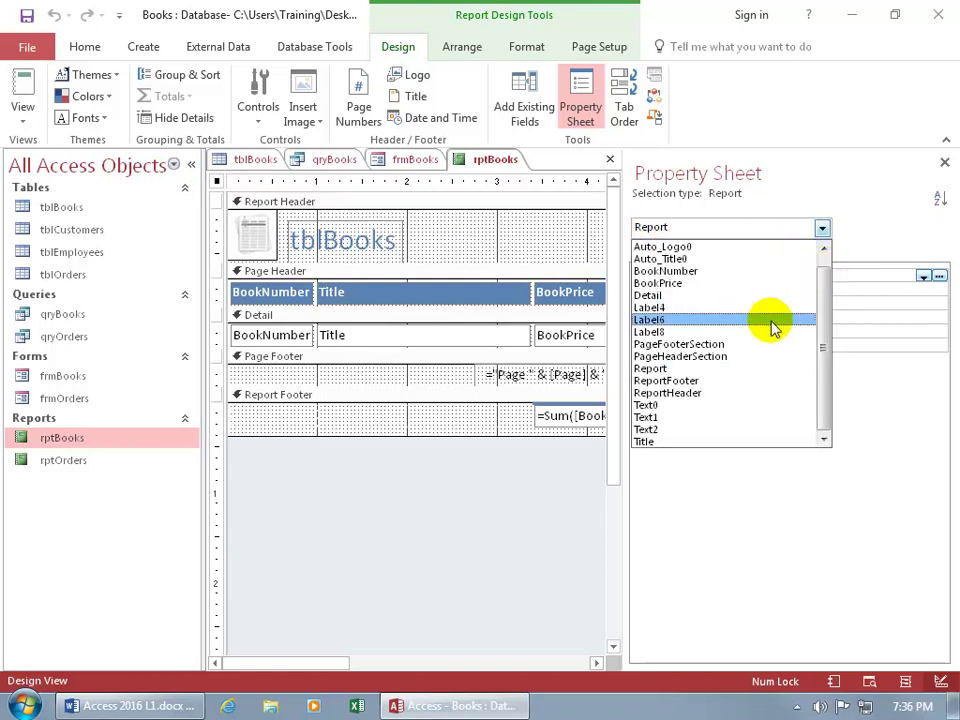
pyautogui.click(664, 368)
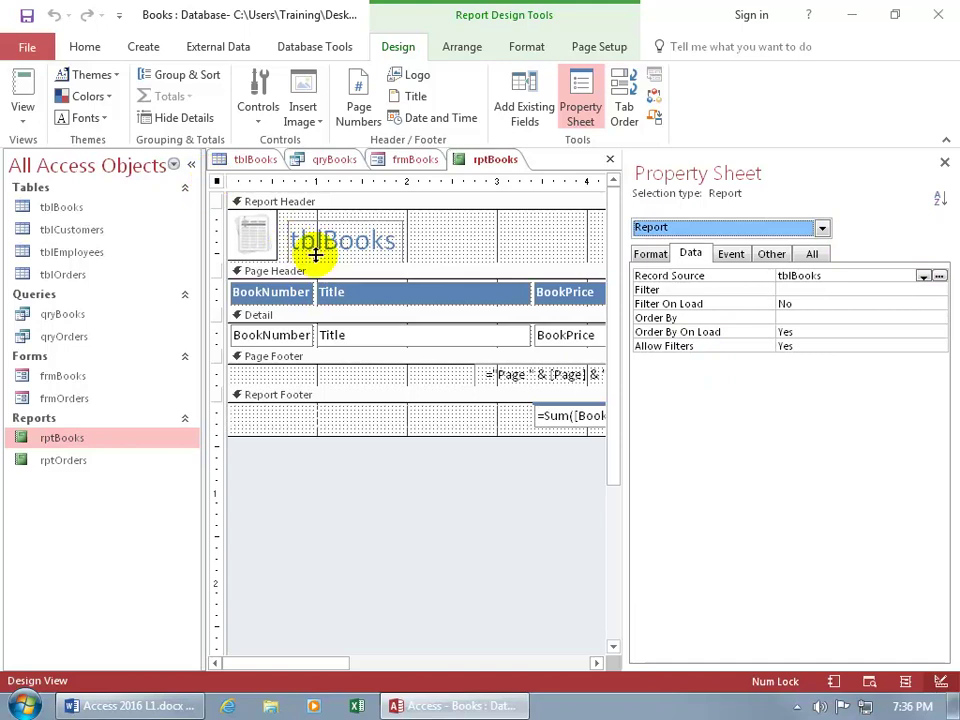
pyautogui.click(352, 482)
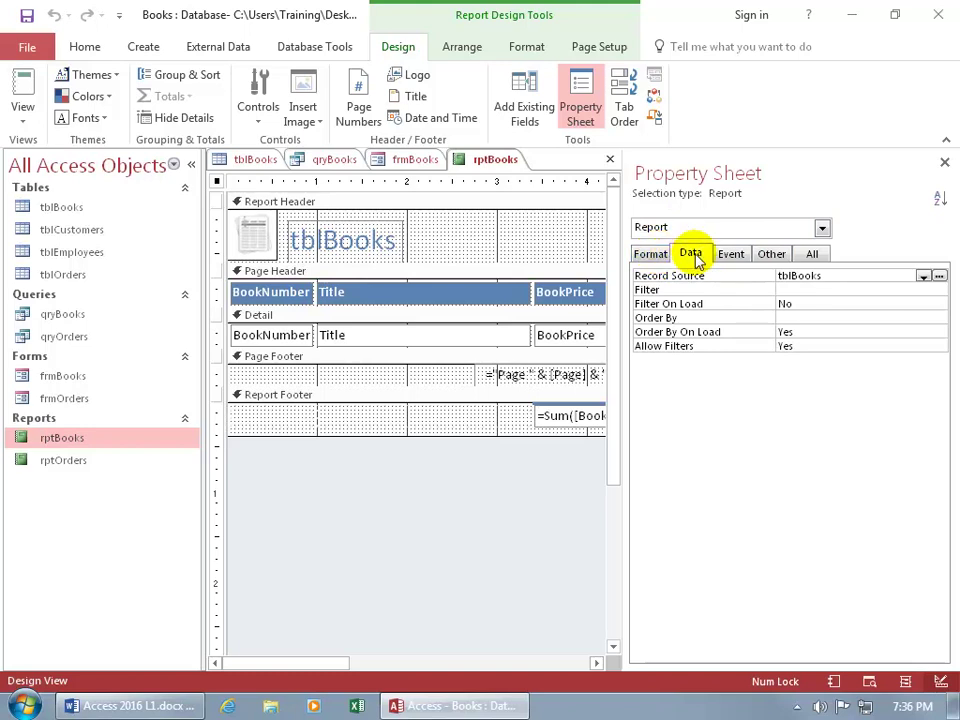
# - Display all properties of the report and examine its Record Source choices, keeping tblBooks
pyautogui.click(811, 255)
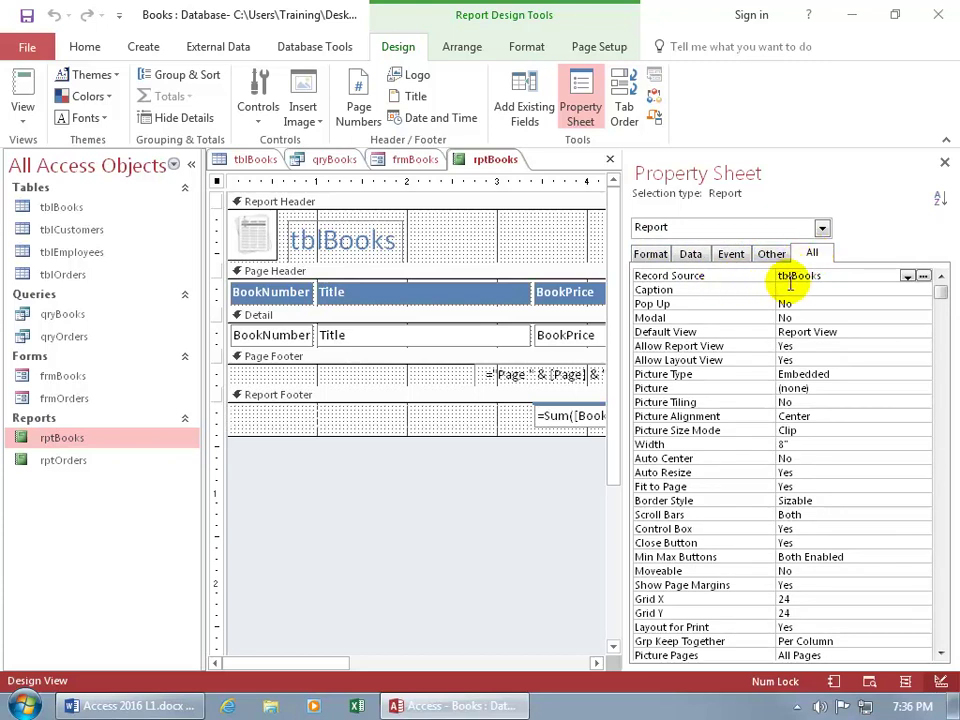
pyautogui.click(906, 277)
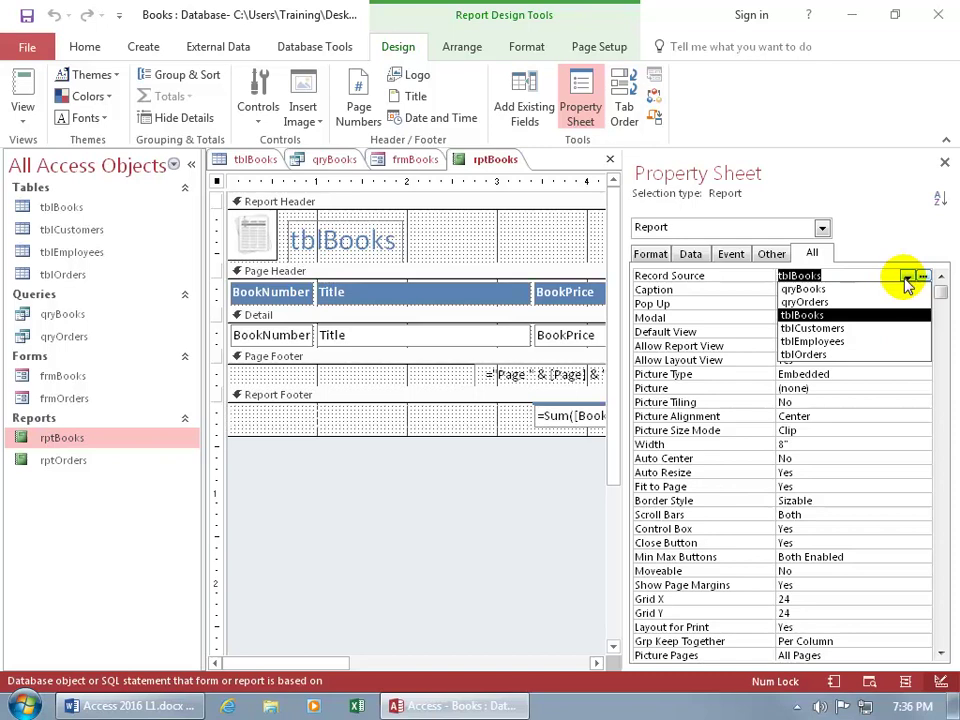
pyautogui.click(876, 241)
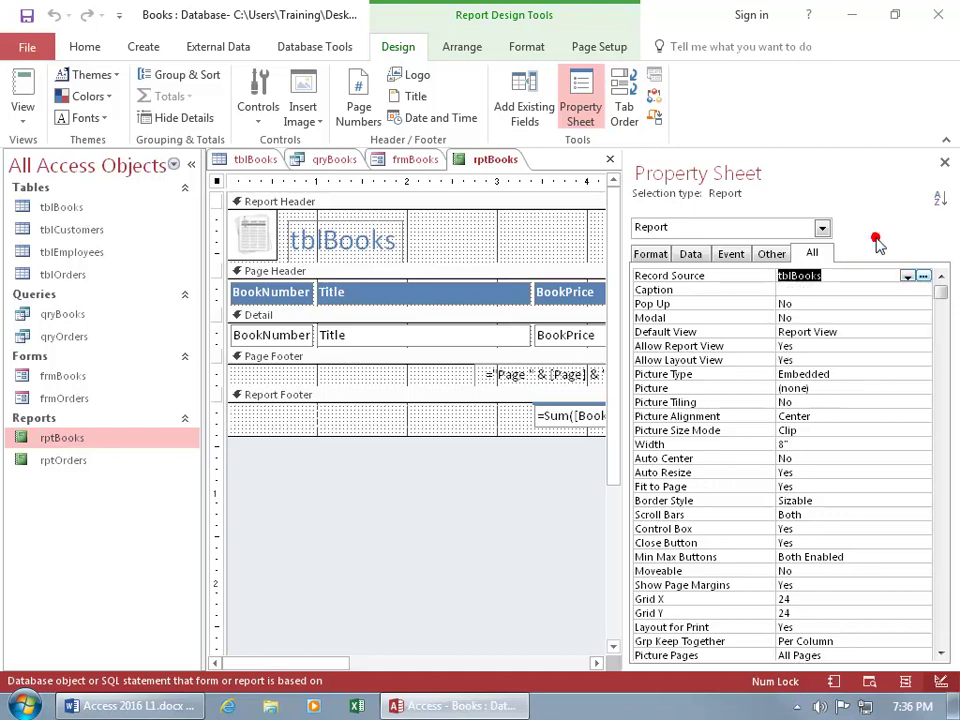
pyautogui.click(540, 451)
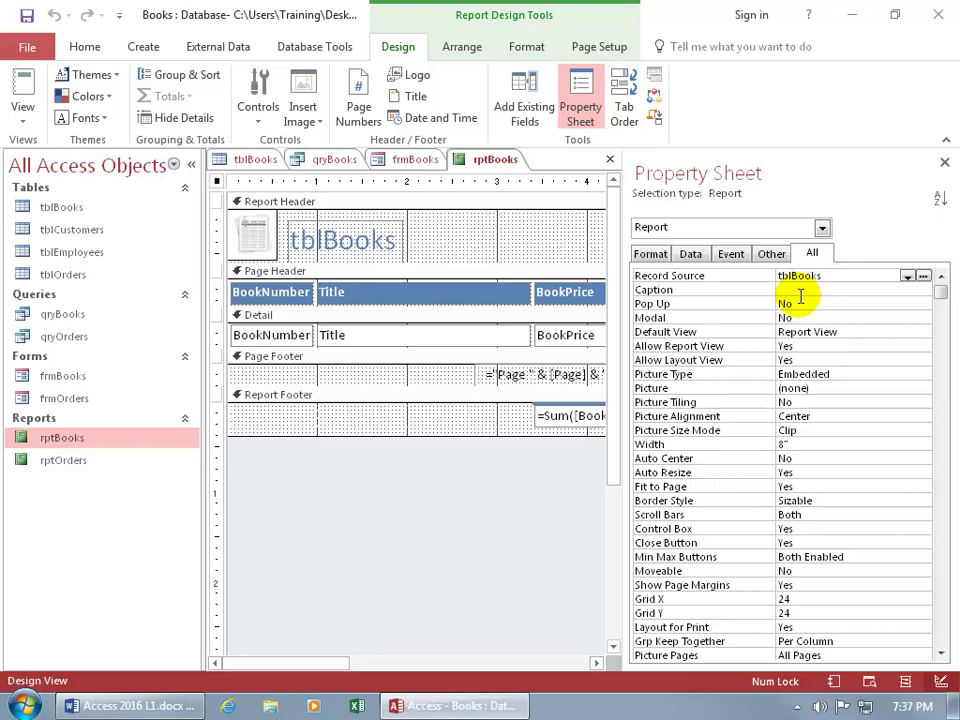
# - Close rptBooks and frmBooks, and close all remaining open objects together
pyautogui.click(610, 160)
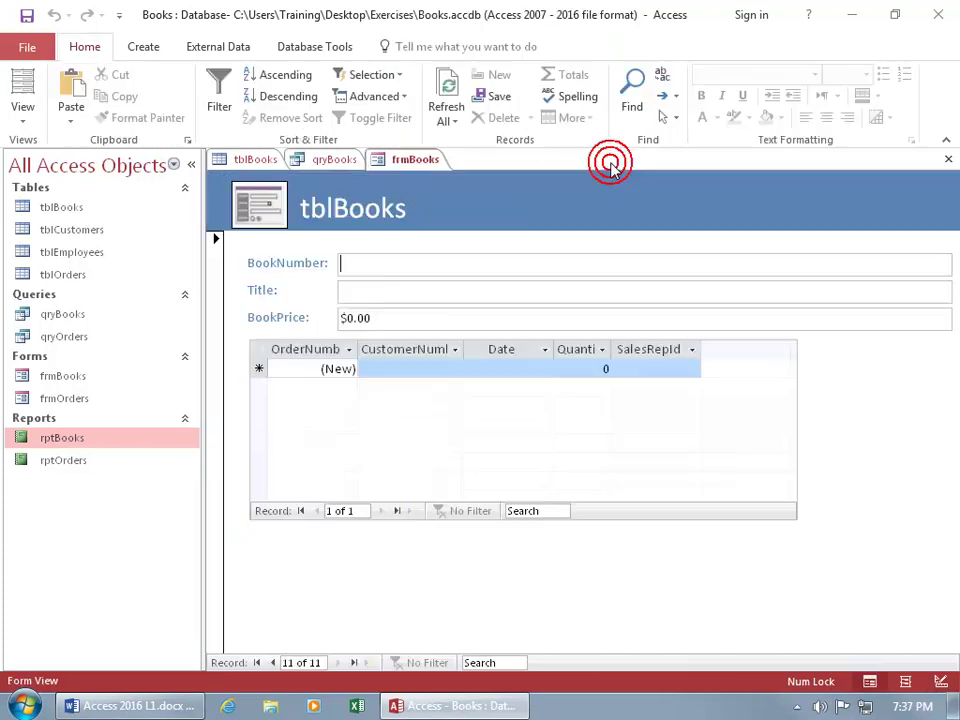
pyautogui.click(946, 159)
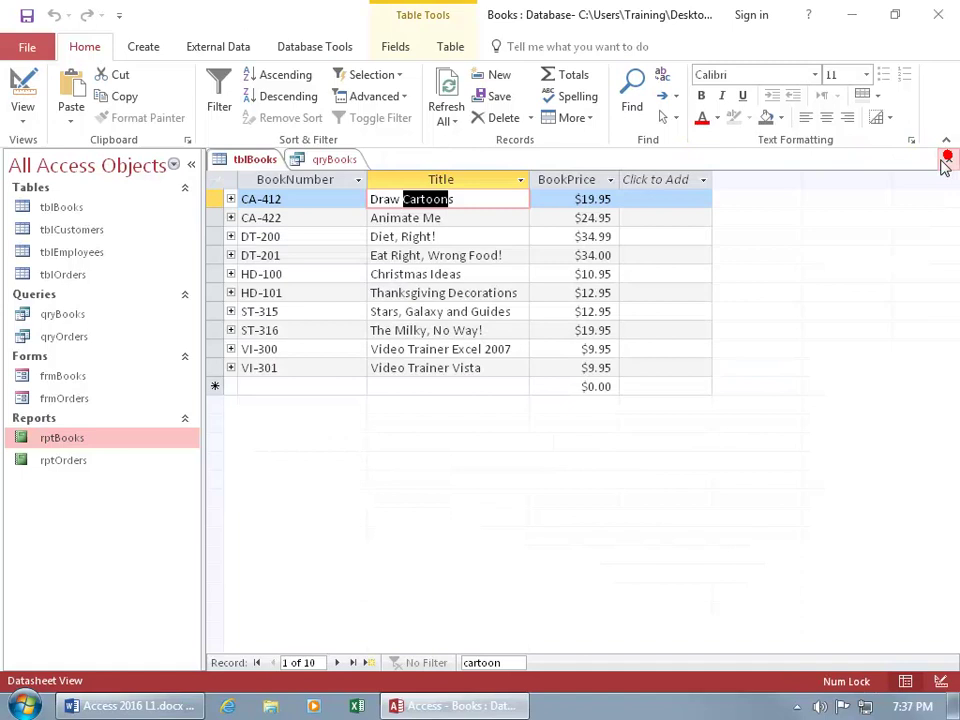
pyautogui.rightClick(336, 161)
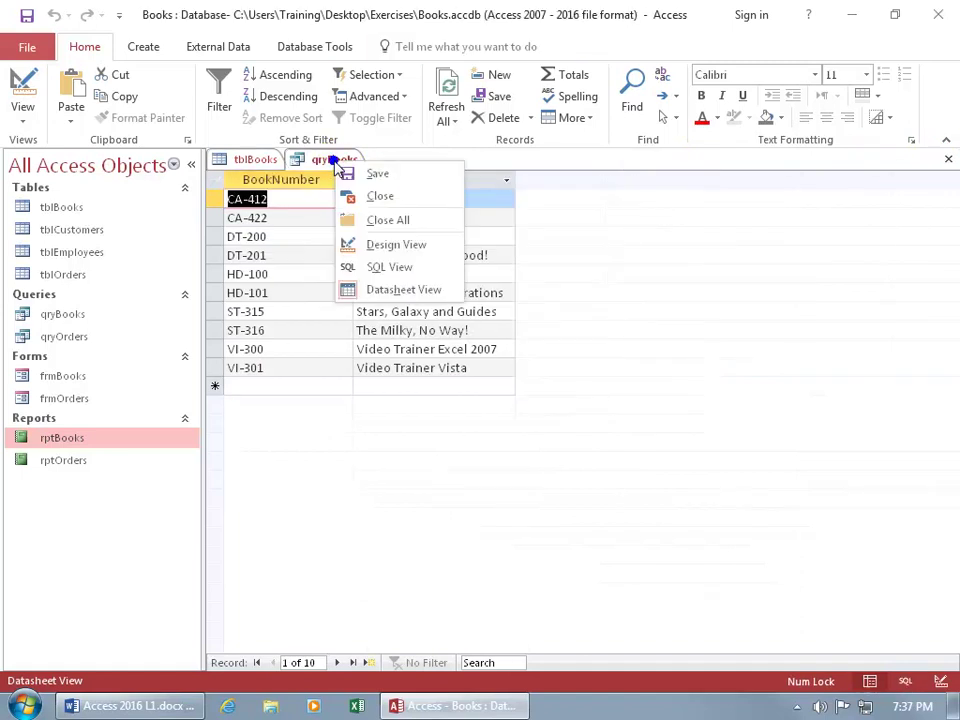
pyautogui.click(375, 219)
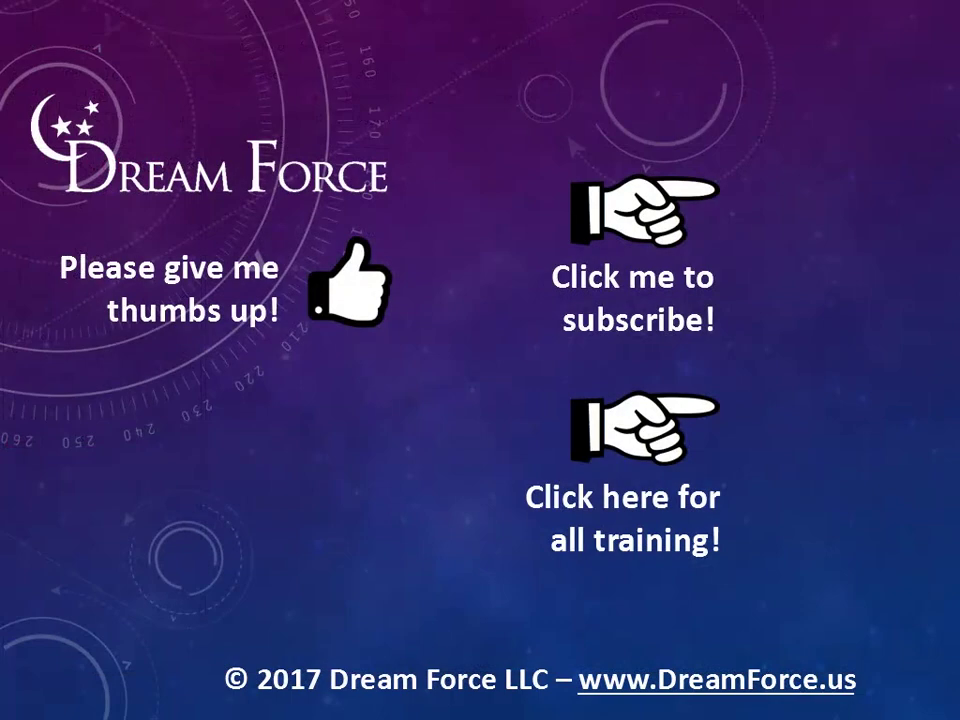